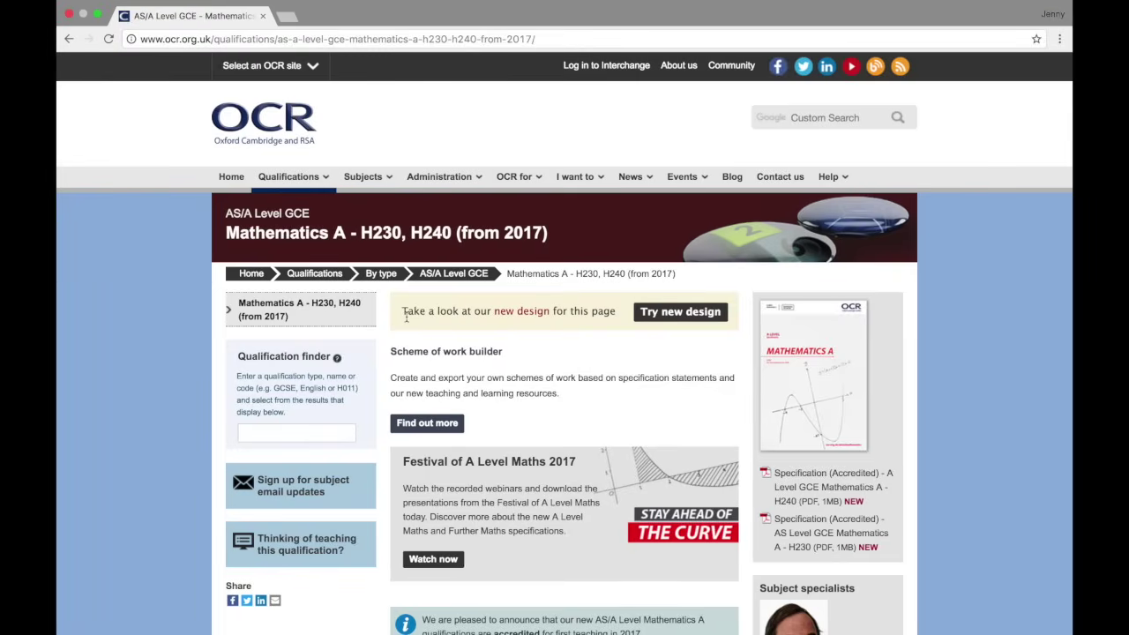
Open the Large Data Set (LDS) H230 + H240 pre-release spreadsheet from the pre-release materials on the OCR Mathematics A page.
{"action": "scroll", "coordinate": [405, 317], "scroll_direction": "down", "scroll_amount": 10}
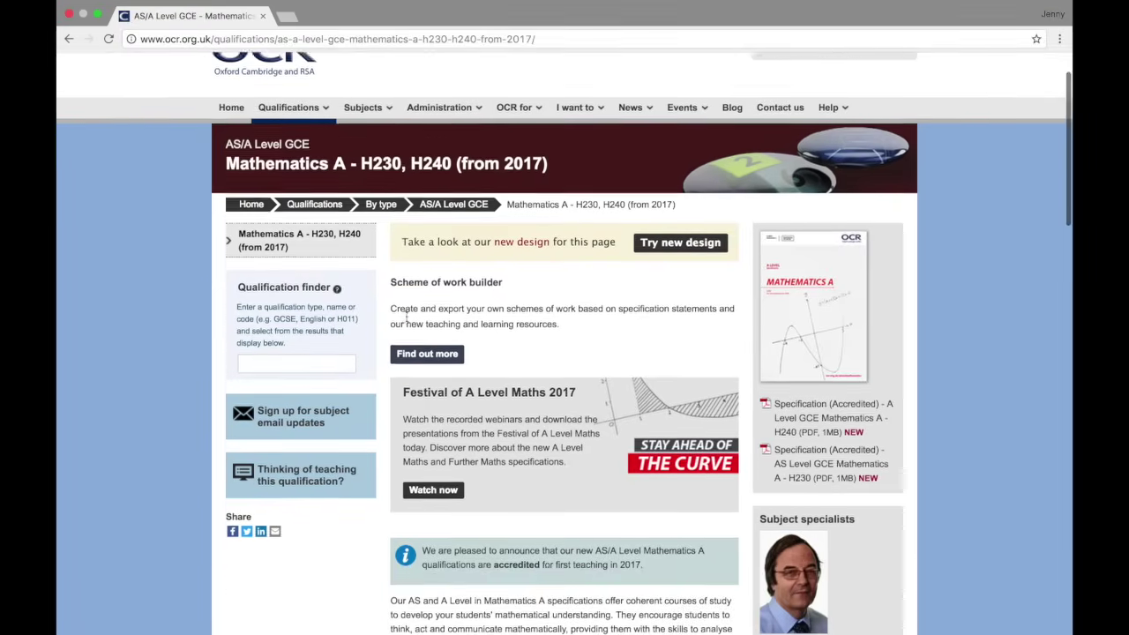
{"action": "scroll", "coordinate": [408, 321], "scroll_direction": "down", "scroll_amount": 8}
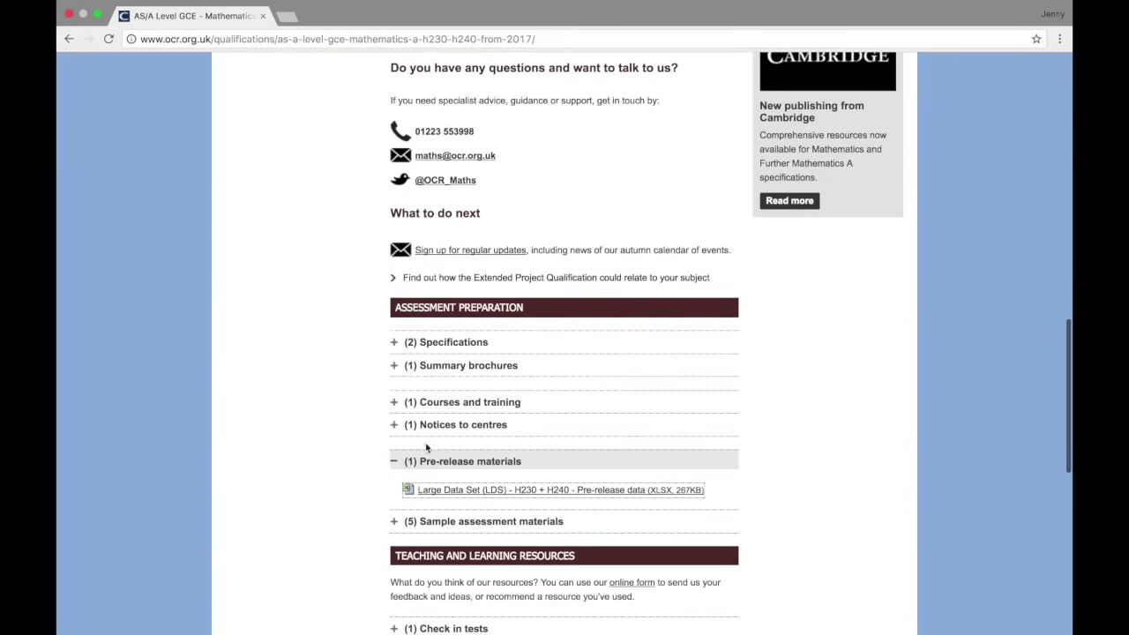
{"action": "left_click", "coordinate": [435, 496]}
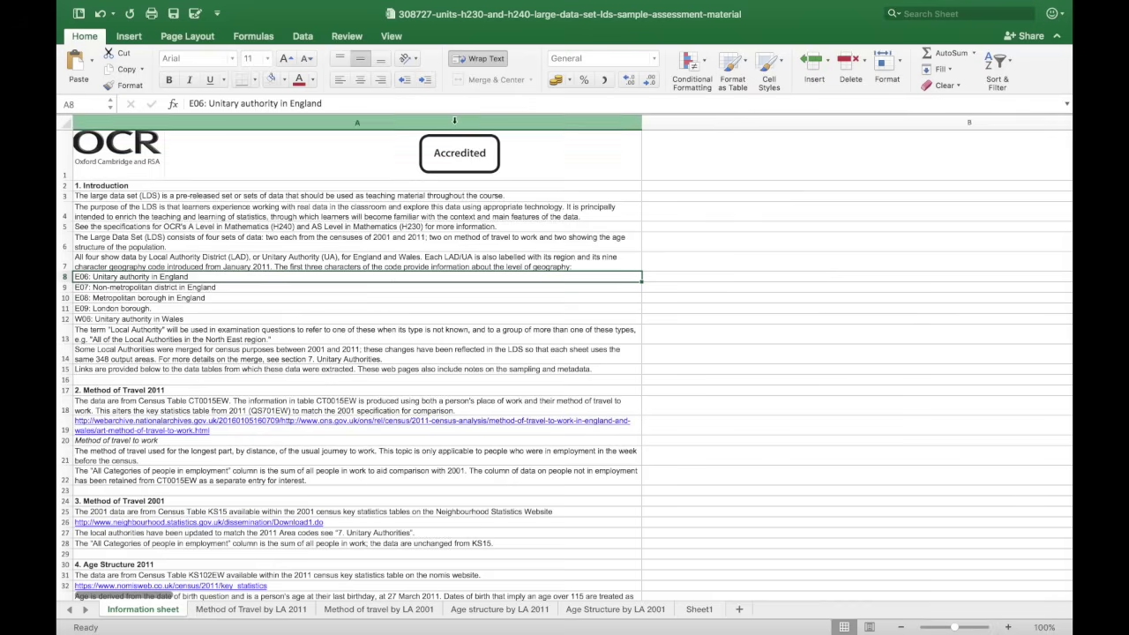
Save a copy of the workbook as Data Set in the Downloads folder, in Excel Workbook (.xlsx) format.
{"action": "left_click", "coordinate": [196, 14]}
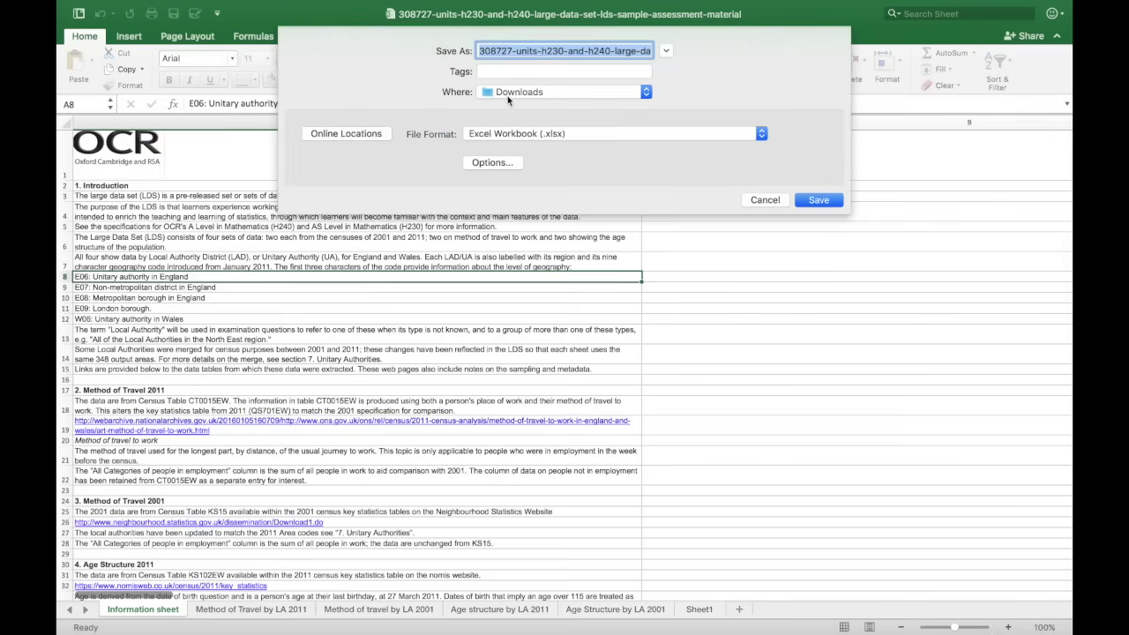
{"action": "type", "text": "Data Set"}
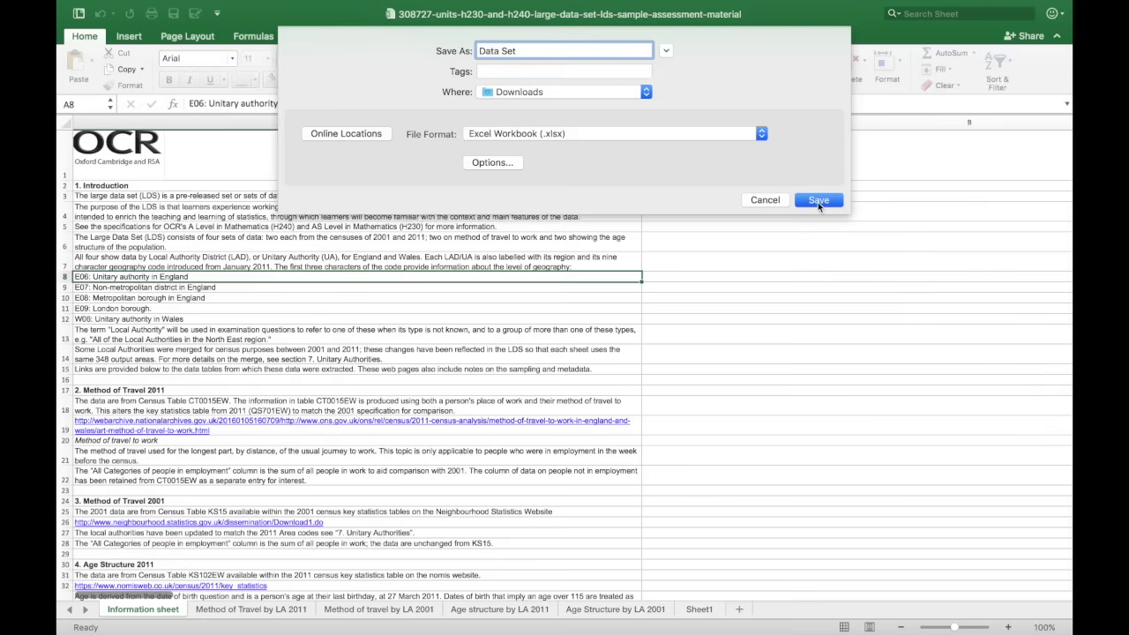
{"action": "left_click", "coordinate": [818, 200]}
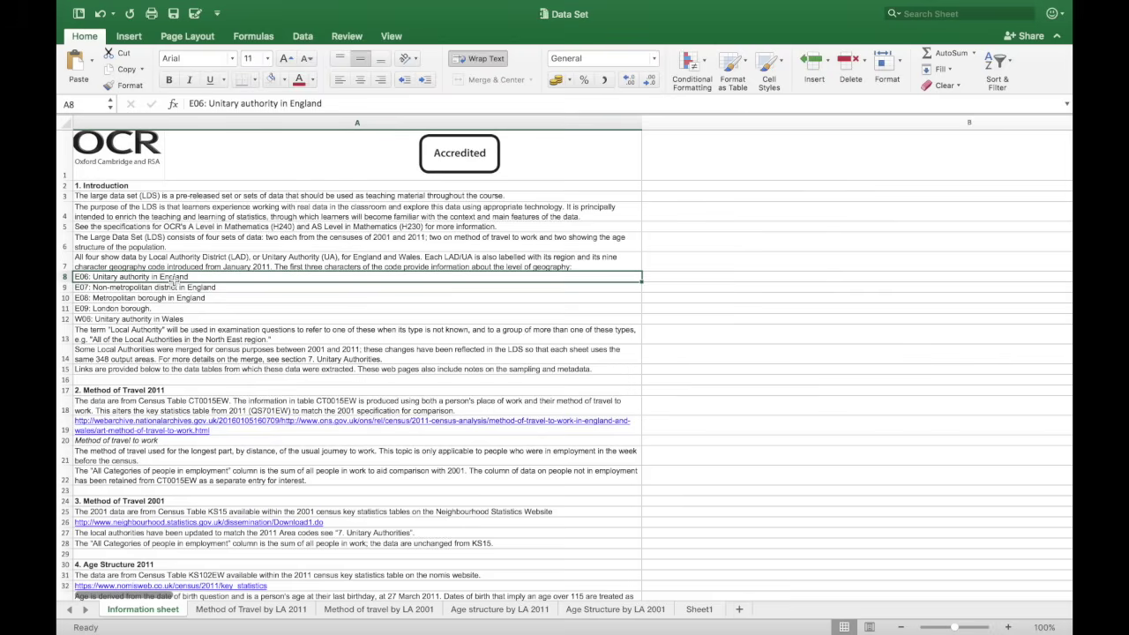
Fill the geography code descriptions in A8:A12 of the Information sheet with the recently used light purple.
{"action": "left_click", "coordinate": [170, 318], "text": "shift"}
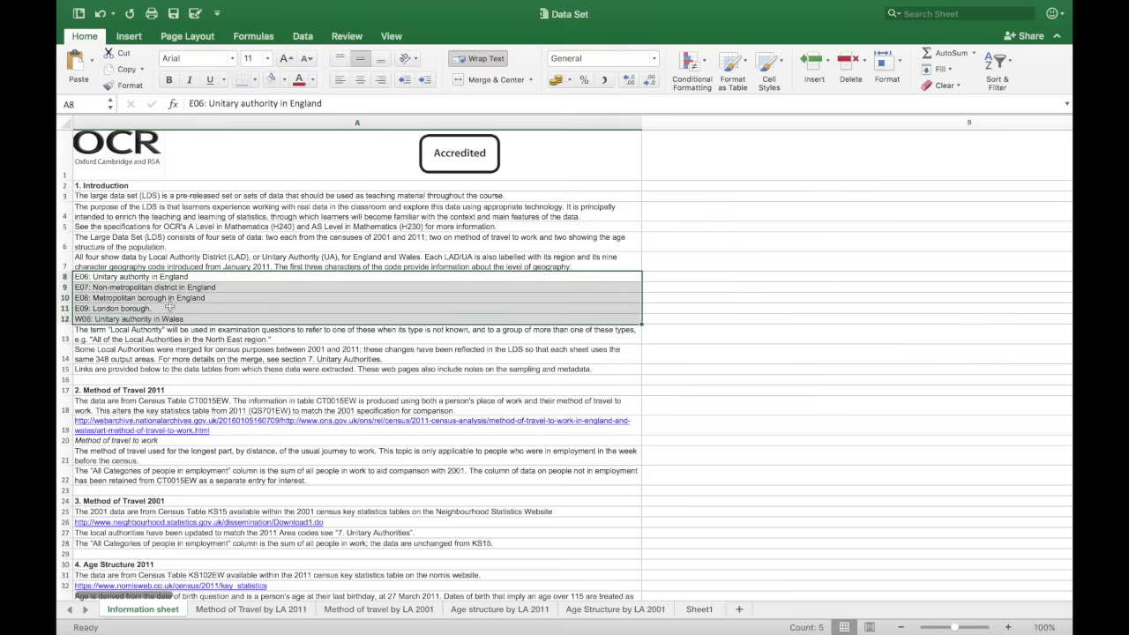
{"action": "left_click", "coordinate": [285, 80]}
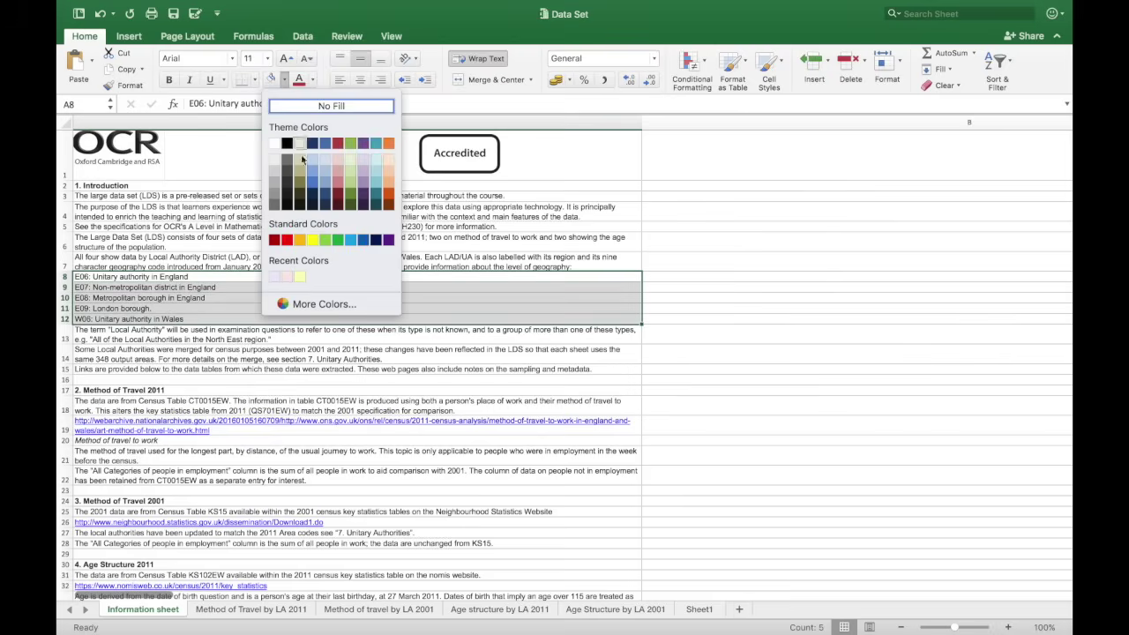
{"action": "left_click", "coordinate": [274, 277]}
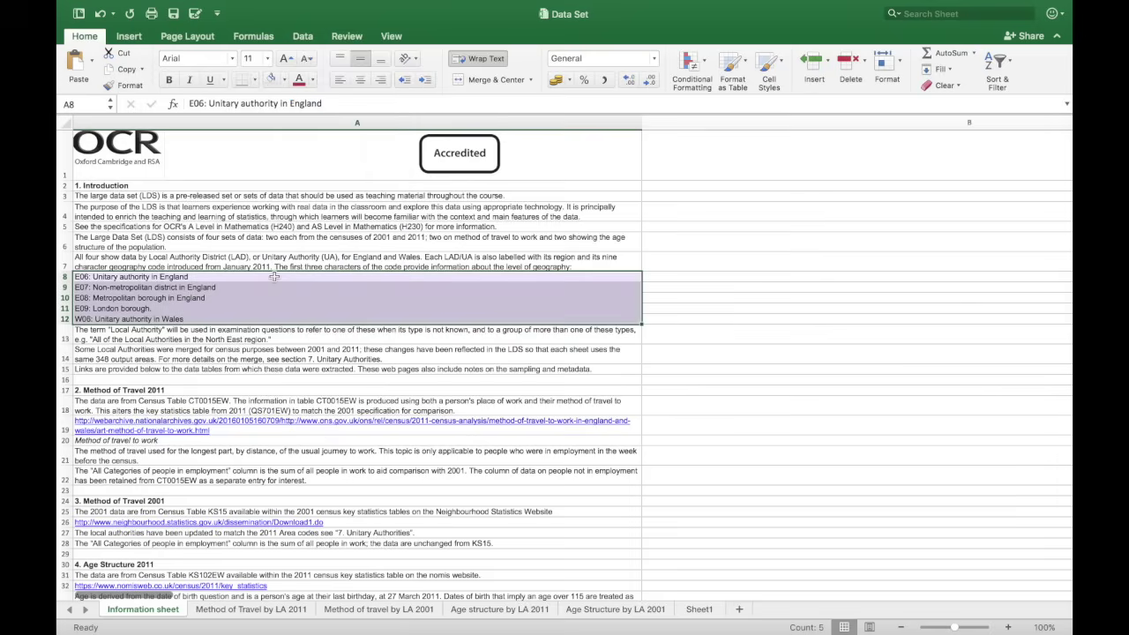
{"action": "left_click", "coordinate": [653, 356]}
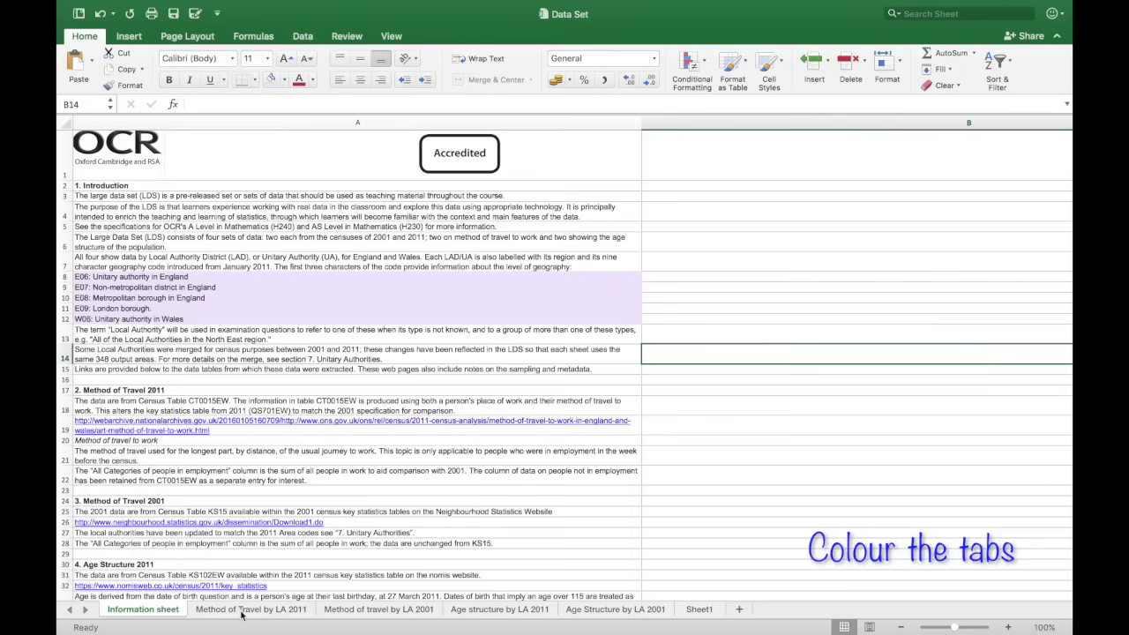
Colour the Information sheet's tab blue.
{"action": "right_click", "coordinate": [167, 616]}
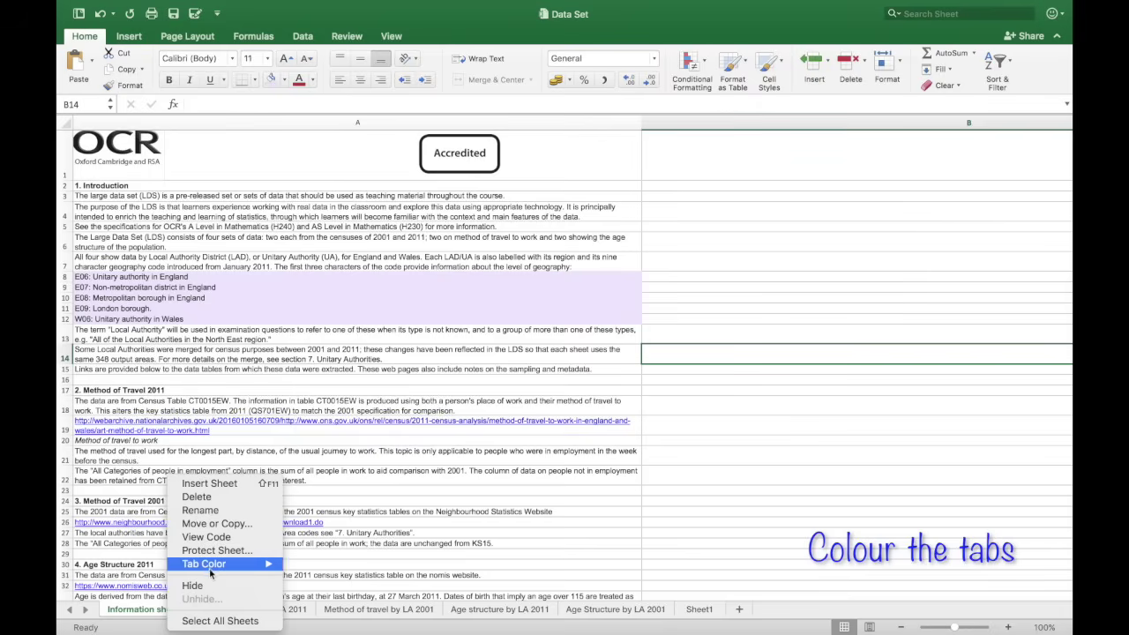
{"action": "mouse_move", "coordinate": [210, 573]}
{"action": "left_click", "coordinate": [385, 559]}
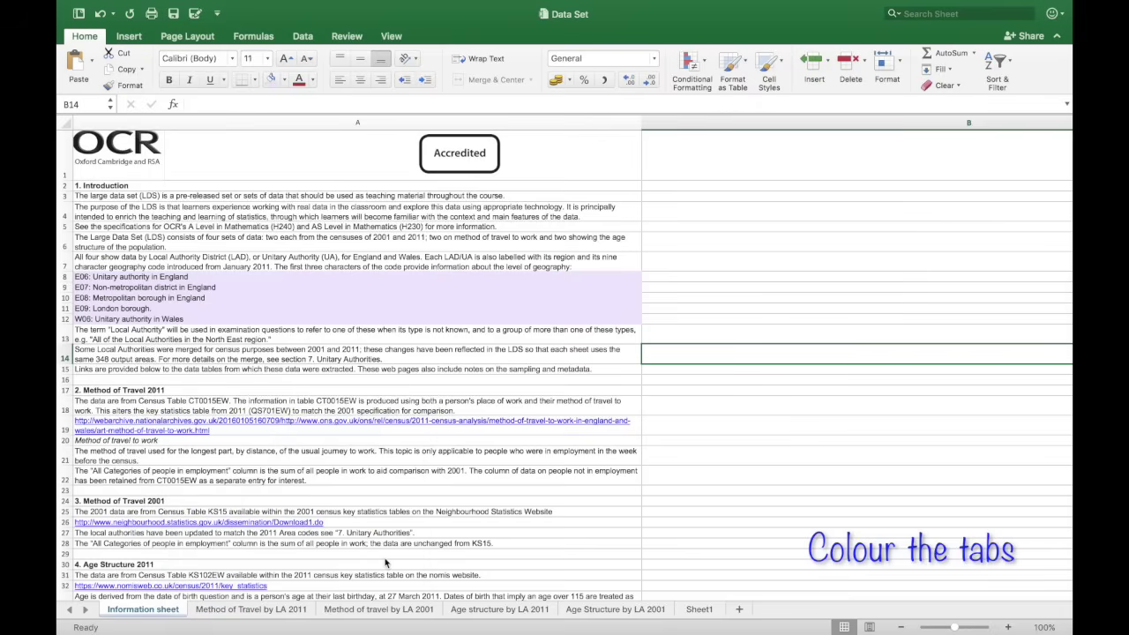
{"action": "left_click", "coordinate": [256, 611]}
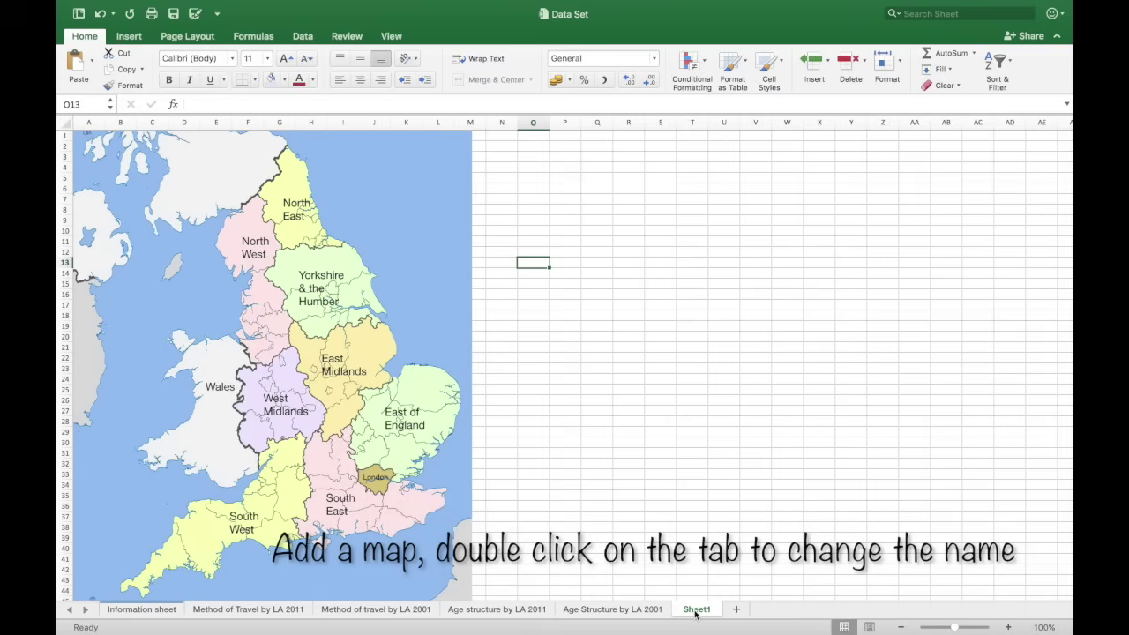
Rename Sheet1, which holds the regional map, as Map.
{"action": "double_click", "coordinate": [696, 610]}
{"action": "type", "text": "Map"}
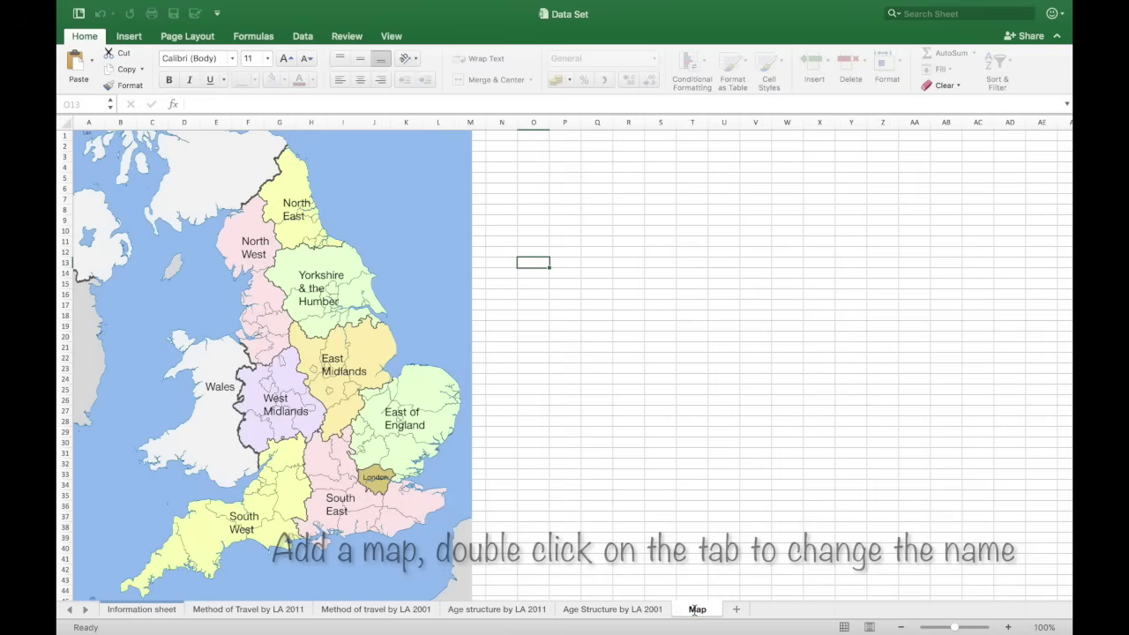
{"action": "key", "text": "Return"}
{"action": "left_click", "coordinate": [722, 571]}
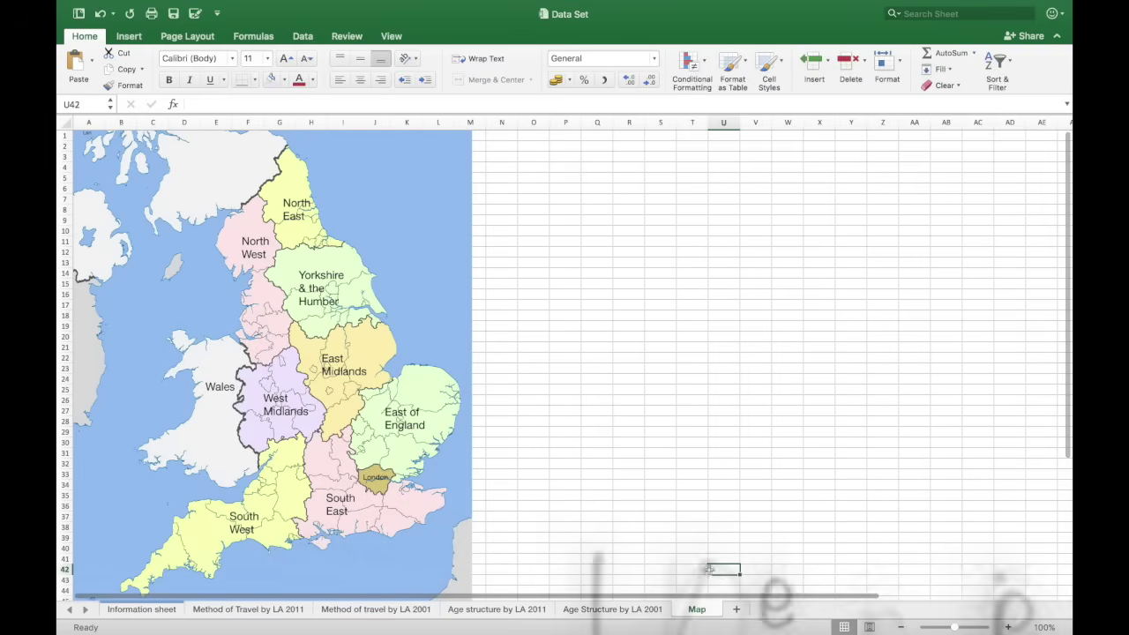
Start inserting a picture from a file into the Map sheet.
{"action": "left_click", "coordinate": [134, 38]}
{"action": "left_click", "coordinate": [212, 60]}
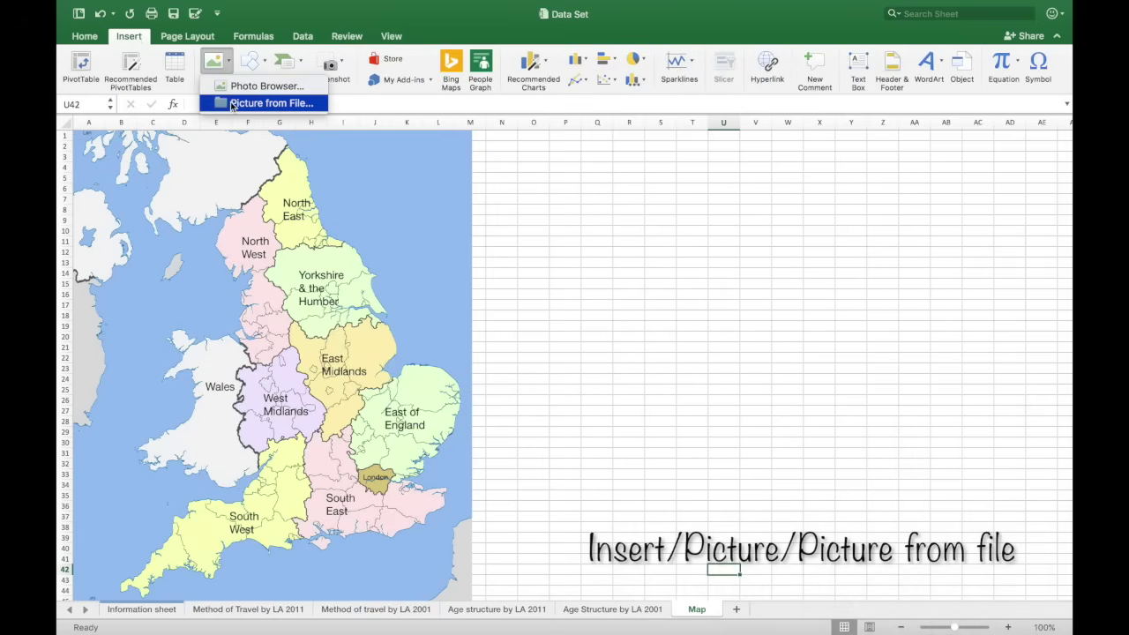
{"action": "left_click", "coordinate": [234, 105]}
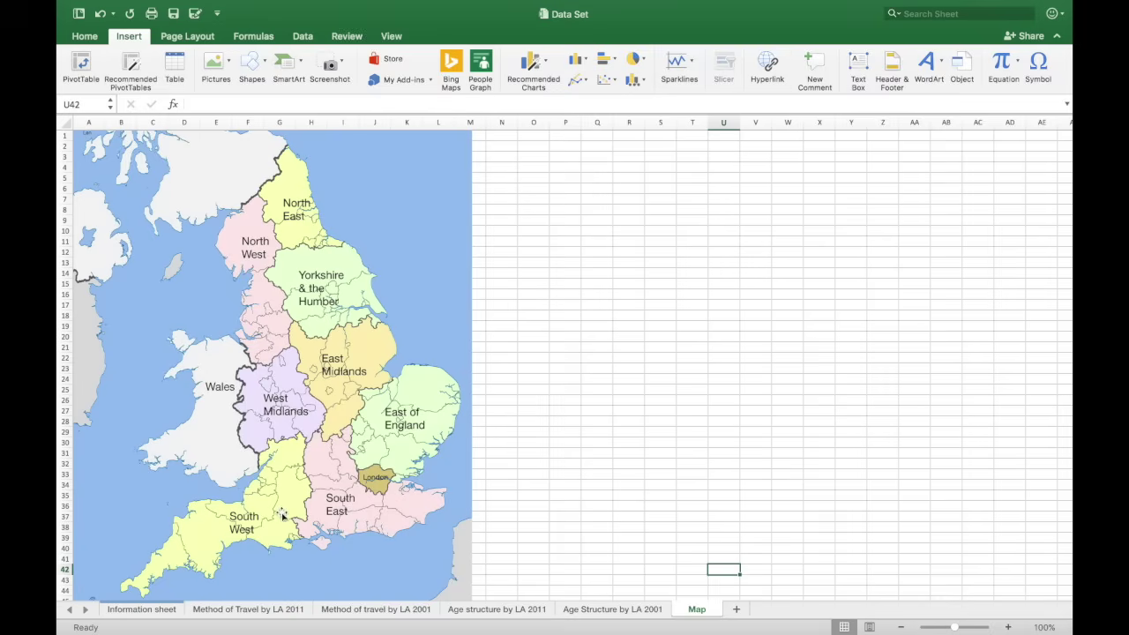
Freeze the panes at cell D2 on the Method of Travel by LA 2011 sheet and check them in both directions.
{"action": "left_click", "coordinate": [248, 608]}
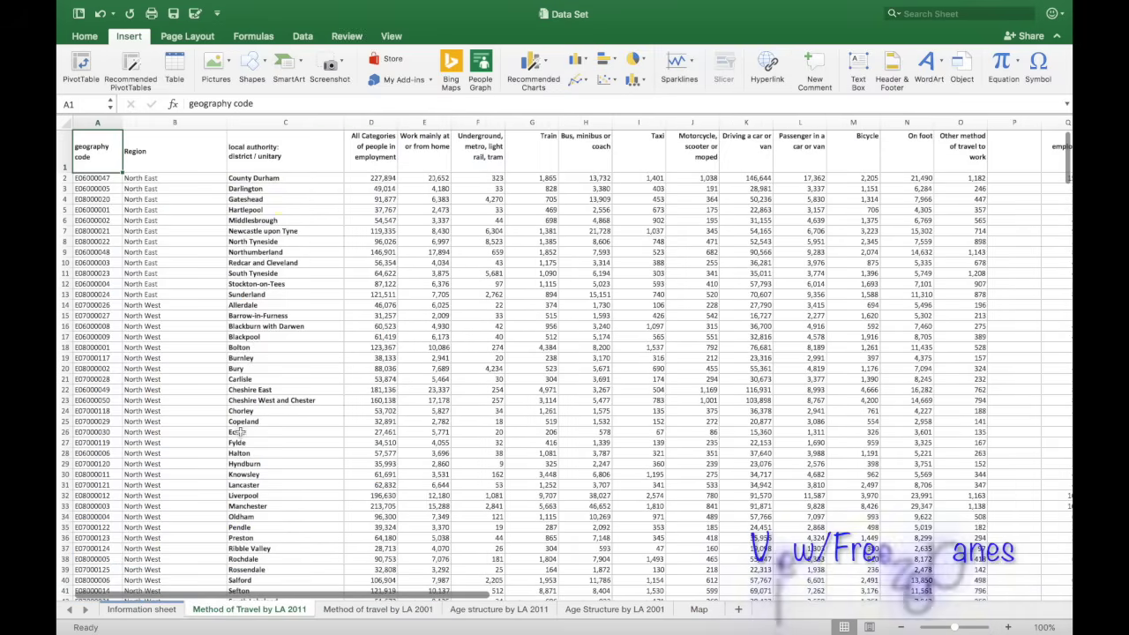
{"action": "left_click", "coordinate": [369, 179]}
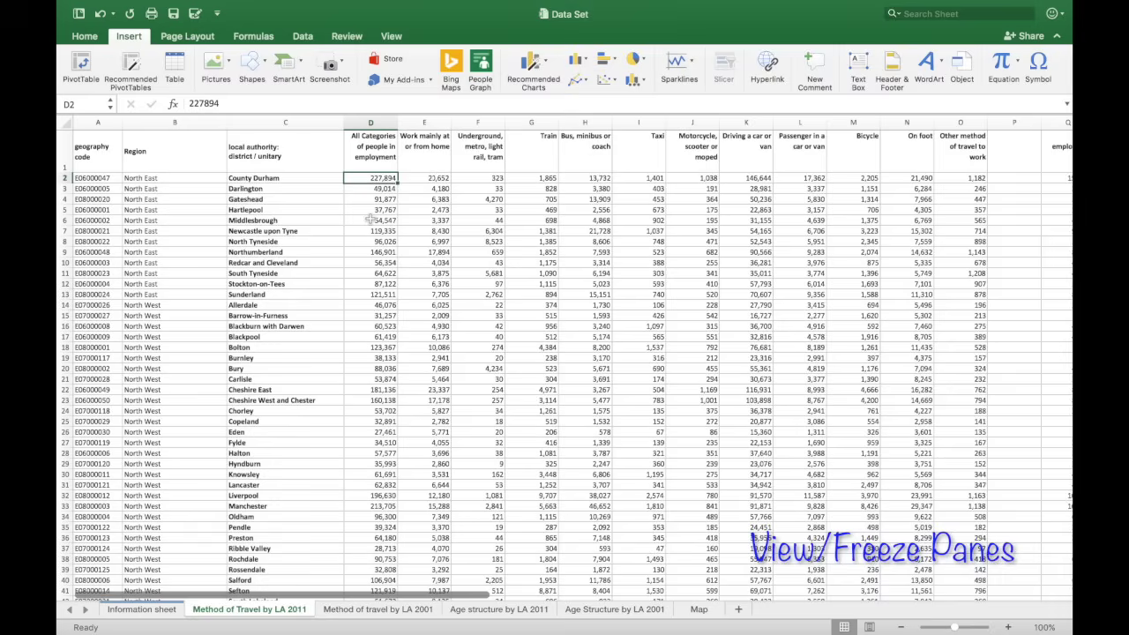
{"action": "left_click", "coordinate": [391, 36]}
{"action": "left_click", "coordinate": [410, 59]}
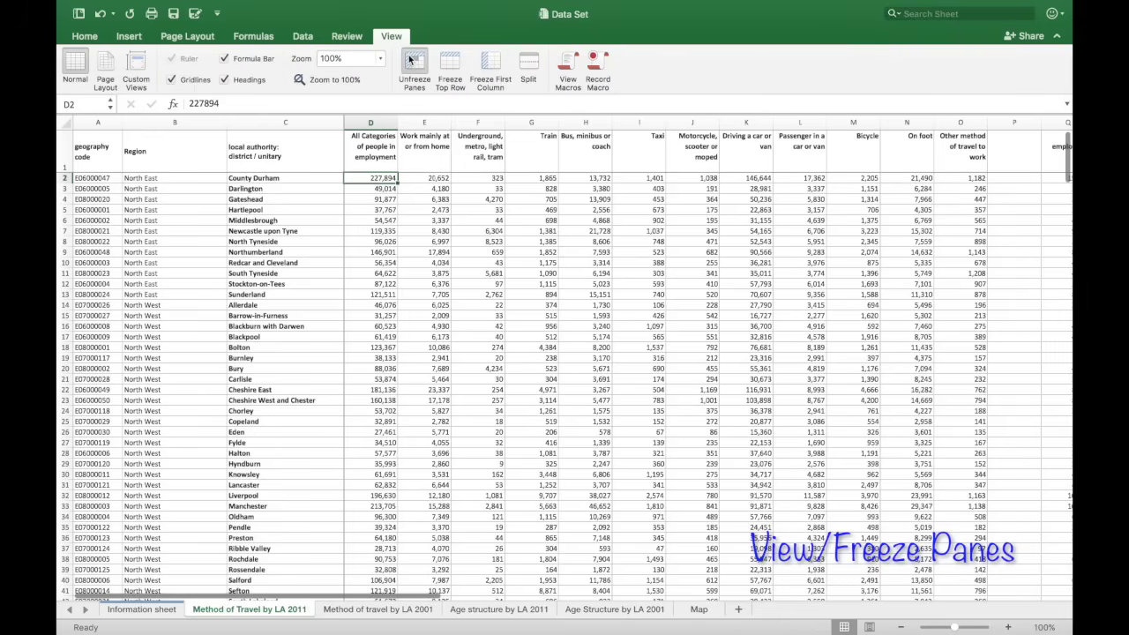
{"action": "scroll", "coordinate": [377, 256], "scroll_direction": "down", "scroll_amount": 5}
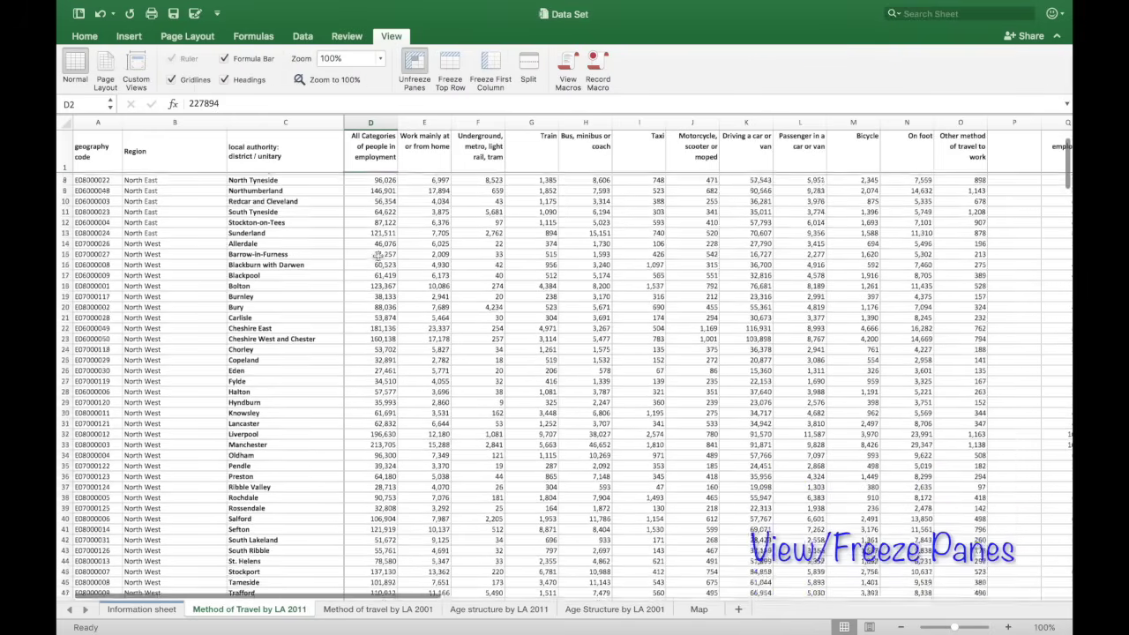
{"action": "scroll", "coordinate": [377, 256], "scroll_direction": "up", "scroll_amount": 5}
{"action": "scroll", "coordinate": [378, 255], "scroll_direction": "right", "scroll_amount": 5}
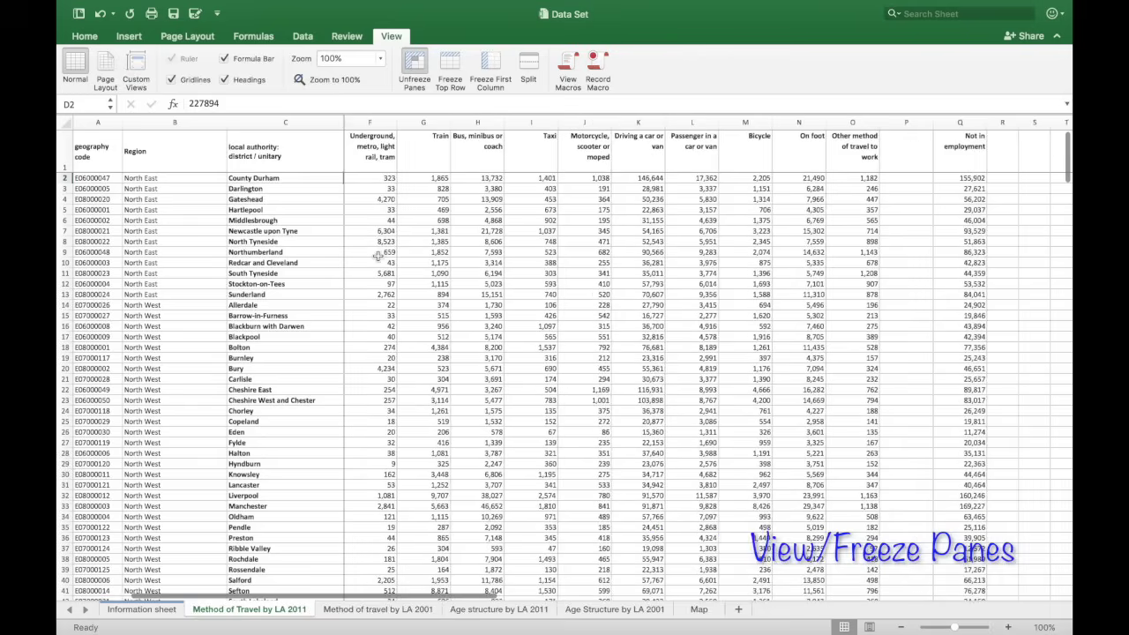
{"action": "scroll", "coordinate": [377, 255], "scroll_direction": "left", "scroll_amount": 5}
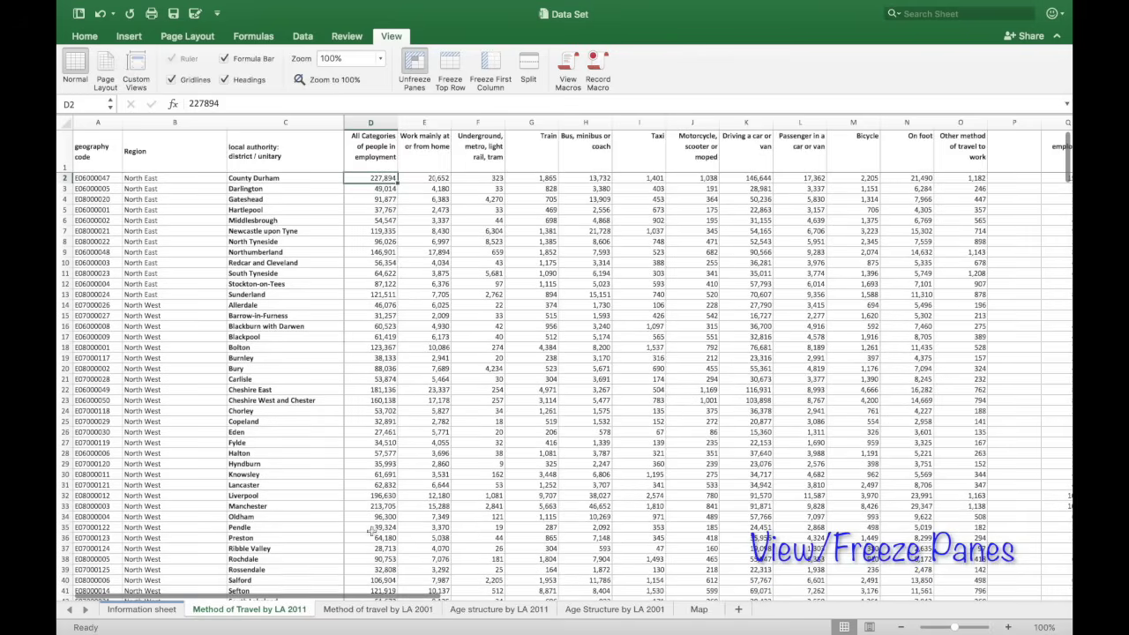
Freeze the panes at cell D2 on the Method of travel by LA 2001 sheet.
{"action": "left_click", "coordinate": [363, 609]}
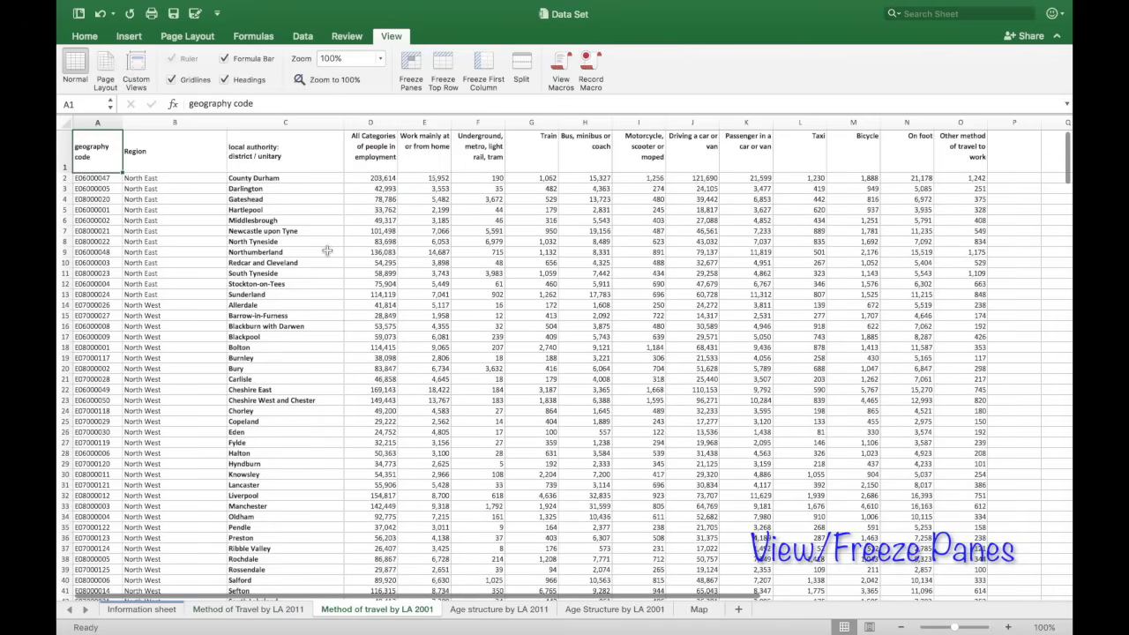
{"action": "left_click", "coordinate": [358, 181]}
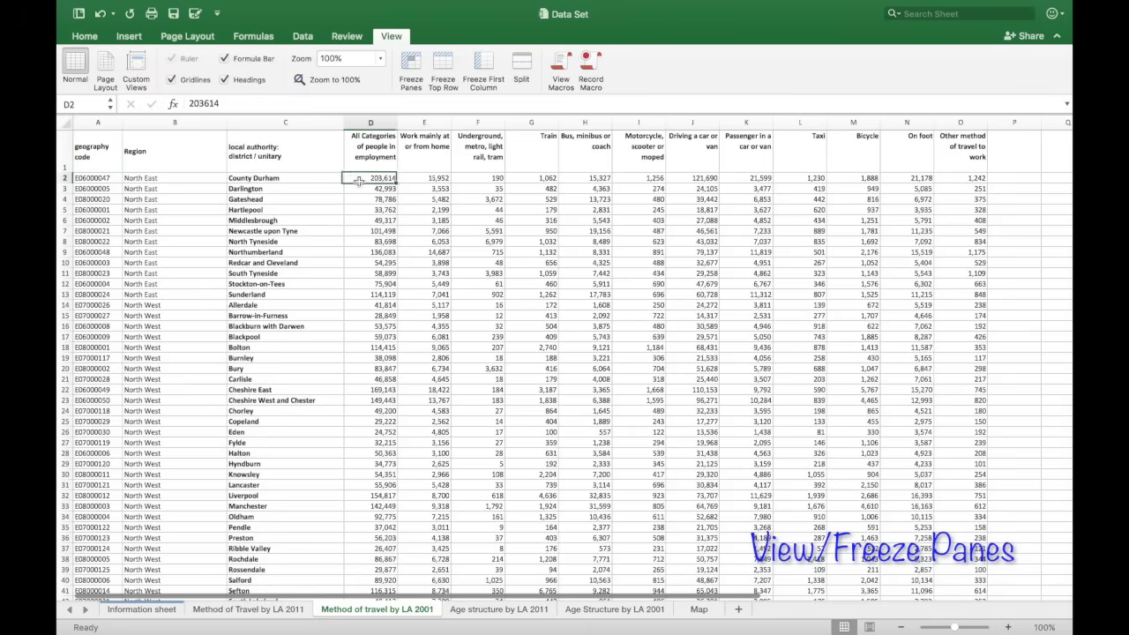
{"action": "left_click", "coordinate": [414, 67]}
Look through the 2001 travel data in both directions to check the frozen header row and first three columns.
{"action": "scroll", "coordinate": [385, 280], "scroll_direction": "down", "scroll_amount": 5}
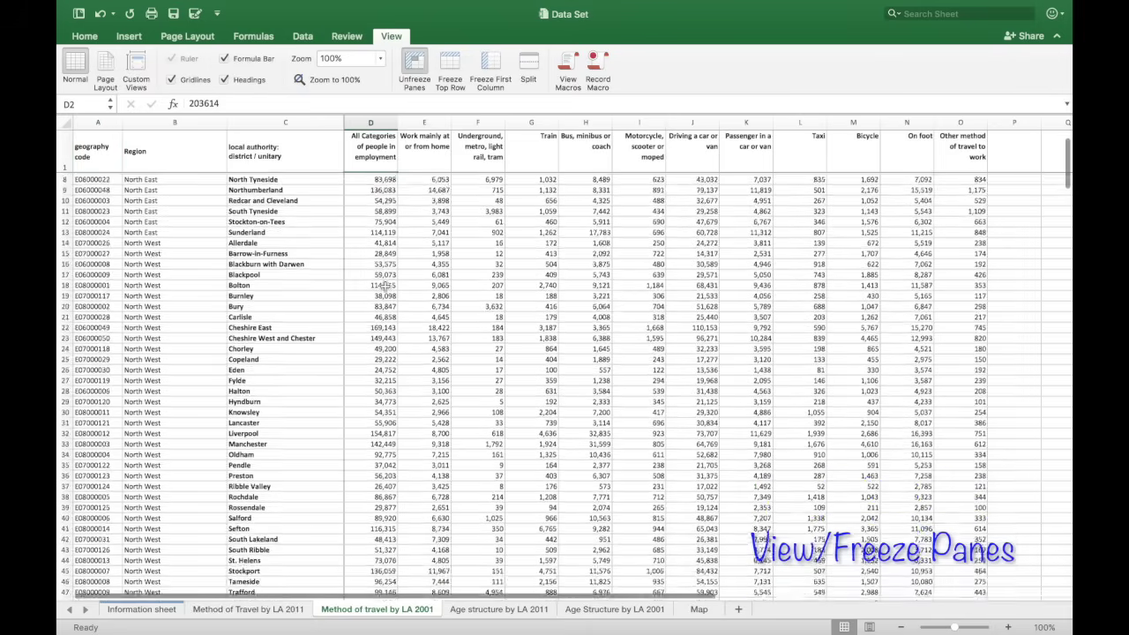
{"action": "scroll", "coordinate": [385, 281], "scroll_direction": "up", "scroll_amount": 5}
{"action": "scroll", "coordinate": [385, 284], "scroll_direction": "right", "scroll_amount": 2}
{"action": "scroll", "coordinate": [385, 284], "scroll_direction": "down", "scroll_amount": 3}
{"action": "scroll", "coordinate": [385, 284], "scroll_direction": "up", "scroll_amount": 3}
{"action": "scroll", "coordinate": [384, 284], "scroll_direction": "left", "scroll_amount": 2}
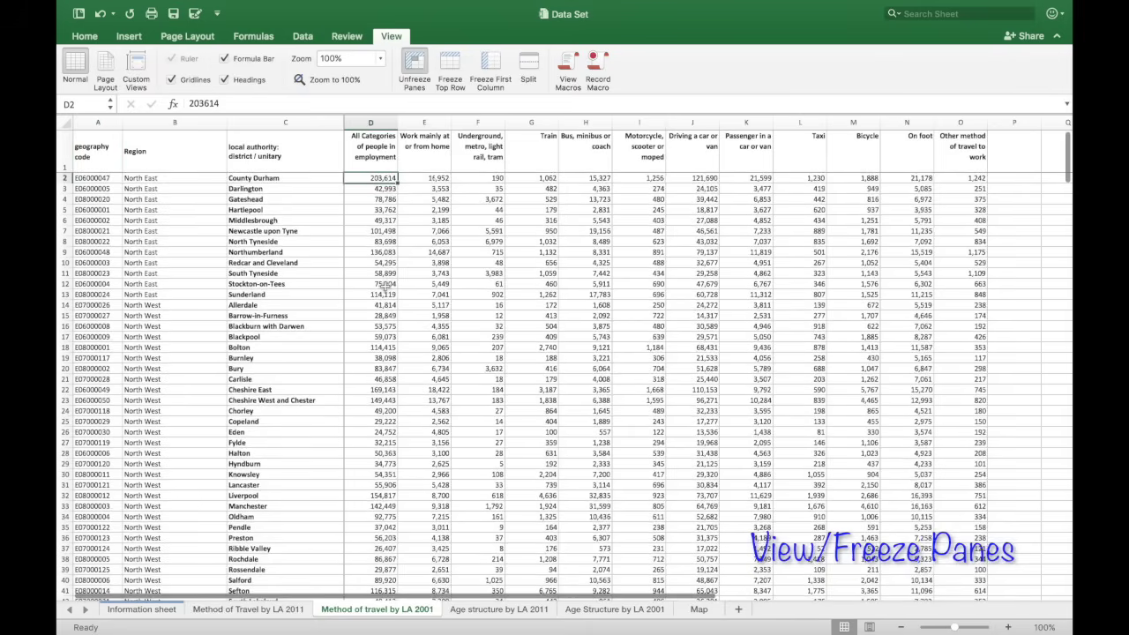
{"action": "scroll", "coordinate": [385, 284], "scroll_direction": "right", "scroll_amount": 1}
{"action": "scroll", "coordinate": [384, 285], "scroll_direction": "down", "scroll_amount": 5}
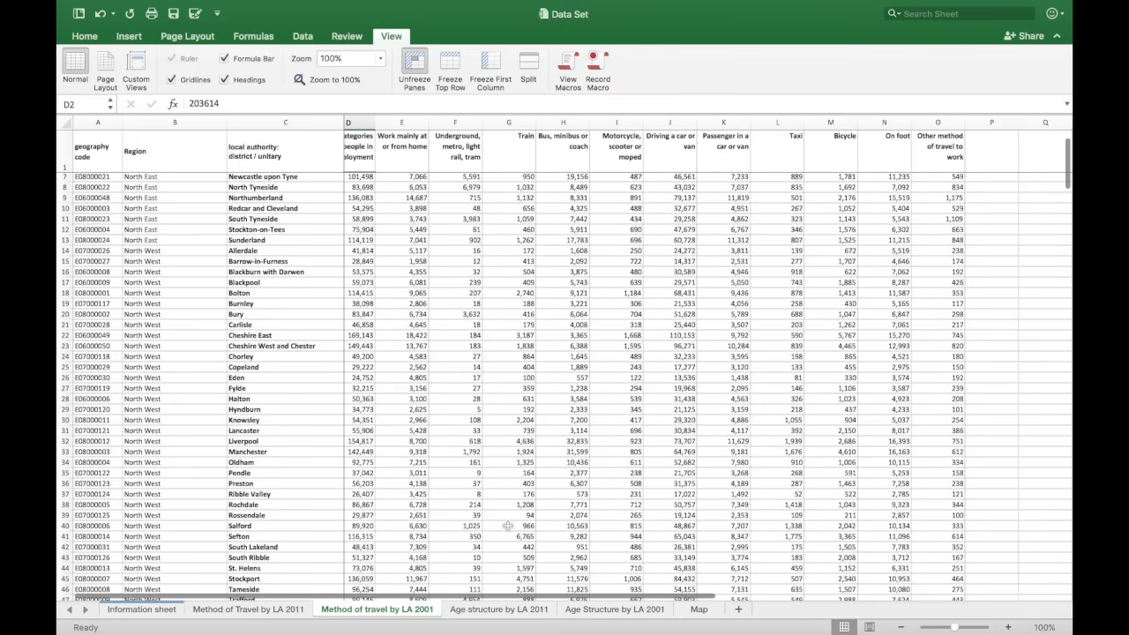
{"action": "scroll", "coordinate": [465, 449], "scroll_direction": "up", "scroll_amount": 5}
{"action": "scroll", "coordinate": [465, 450], "scroll_direction": "left", "scroll_amount": 1}
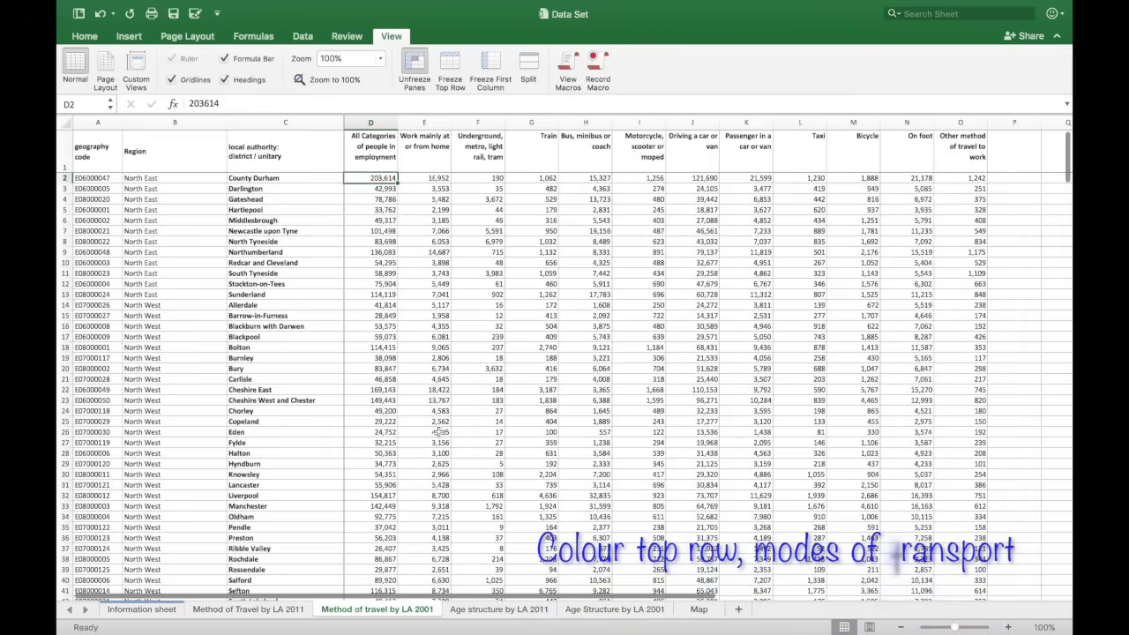
Set the font colour of the "Work mainly at or from home" heading in E1 to standard green.
{"action": "left_click", "coordinate": [375, 156]}
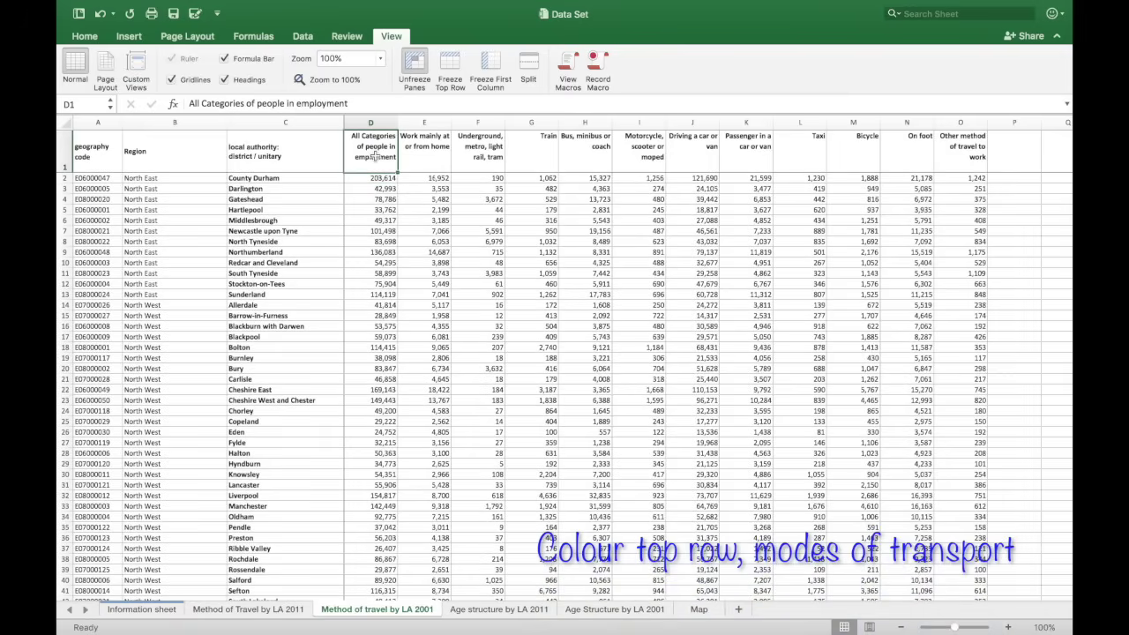
{"action": "left_click", "coordinate": [423, 154]}
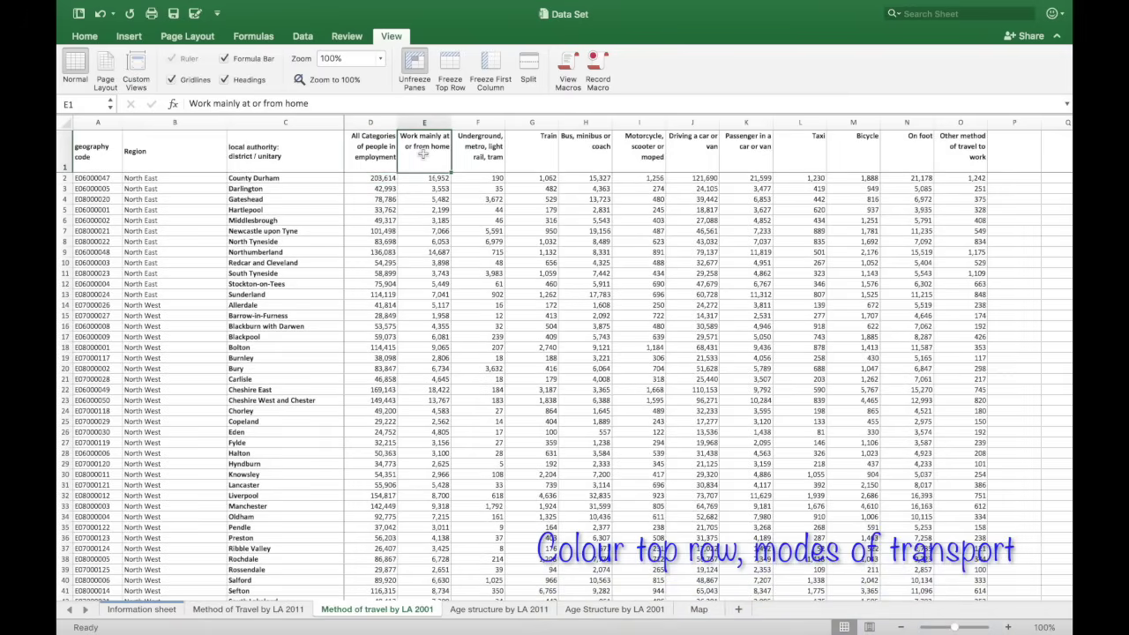
{"action": "left_click", "coordinate": [86, 37]}
{"action": "left_click", "coordinate": [313, 80]}
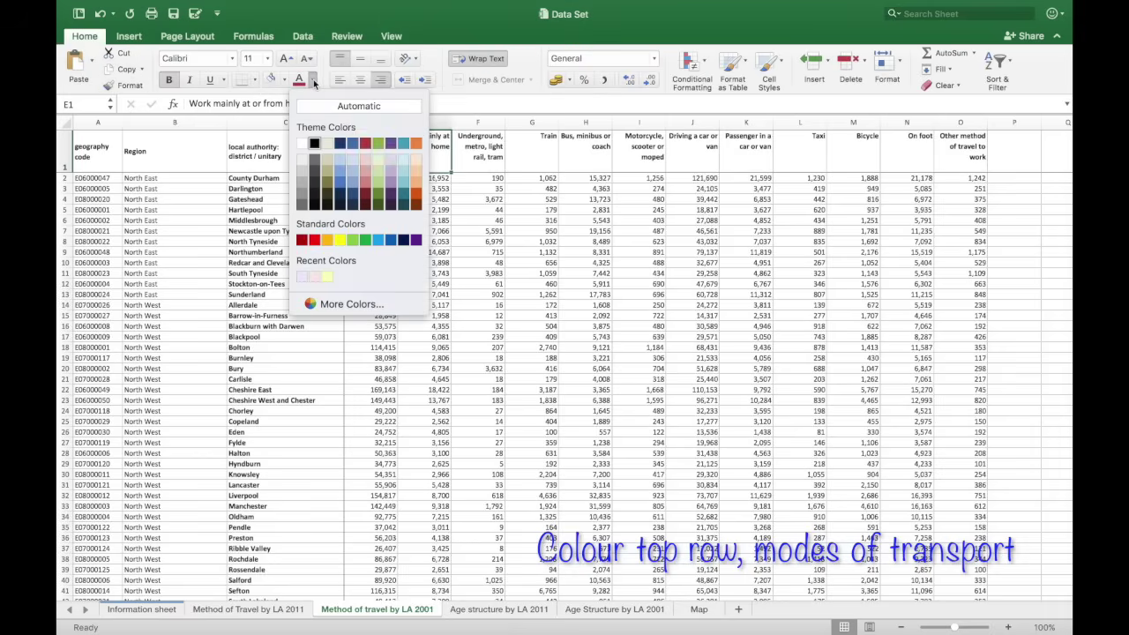
{"action": "left_click", "coordinate": [366, 242]}
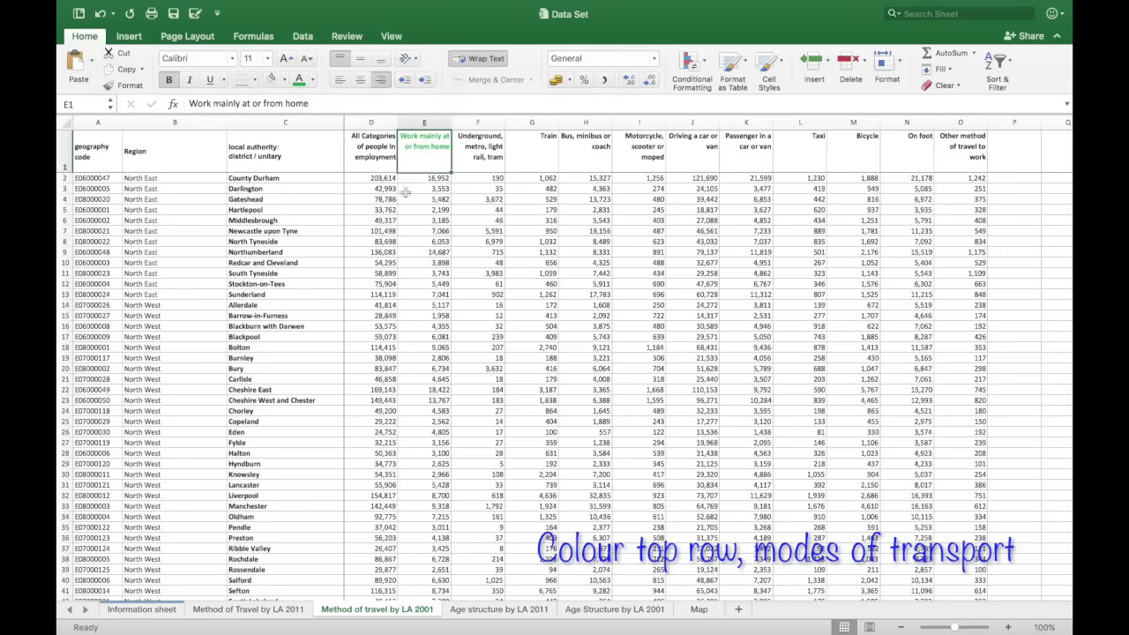
Set the font colour of the Underground, Train and Bus headings in F1:H1 to standard orange.
{"action": "left_click", "coordinate": [484, 142]}
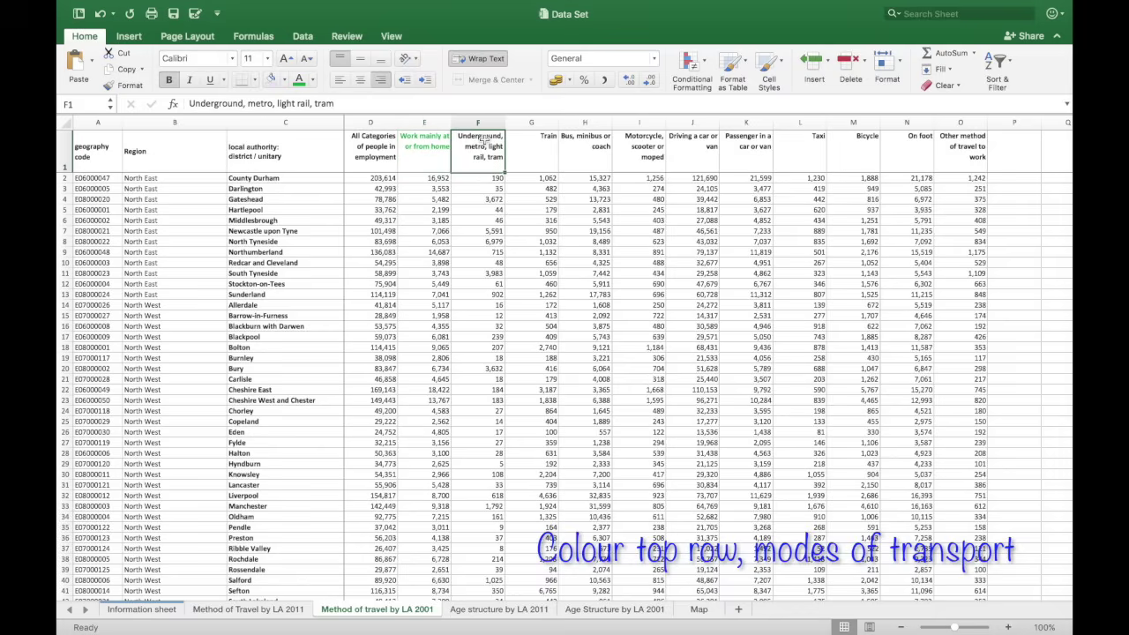
{"action": "left_click", "coordinate": [593, 155], "text": "shift"}
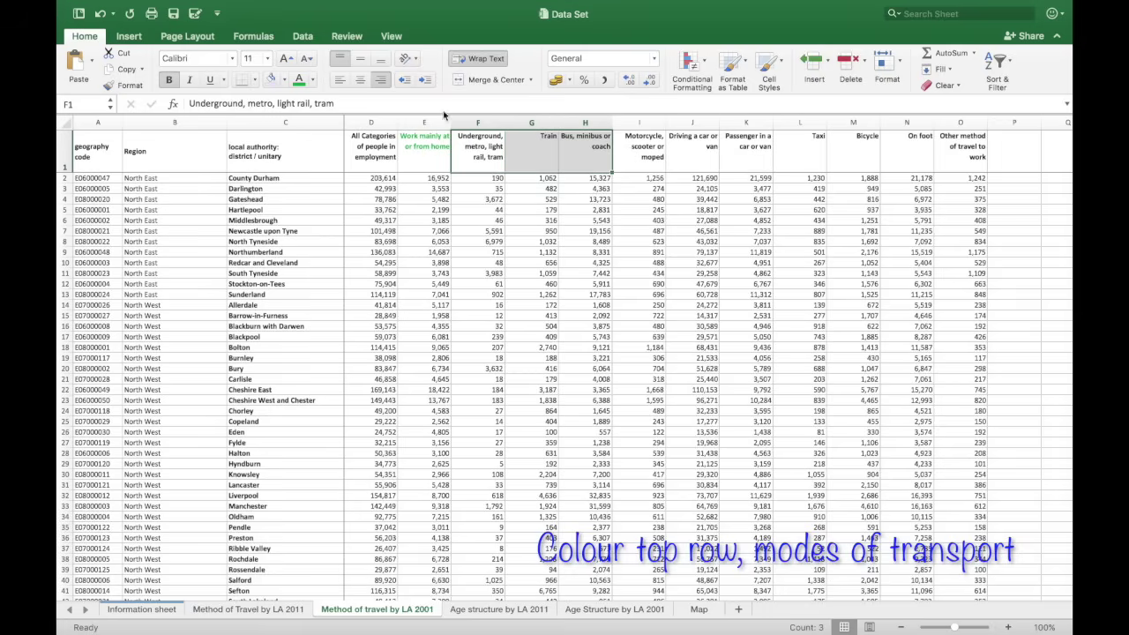
{"action": "left_click", "coordinate": [313, 80]}
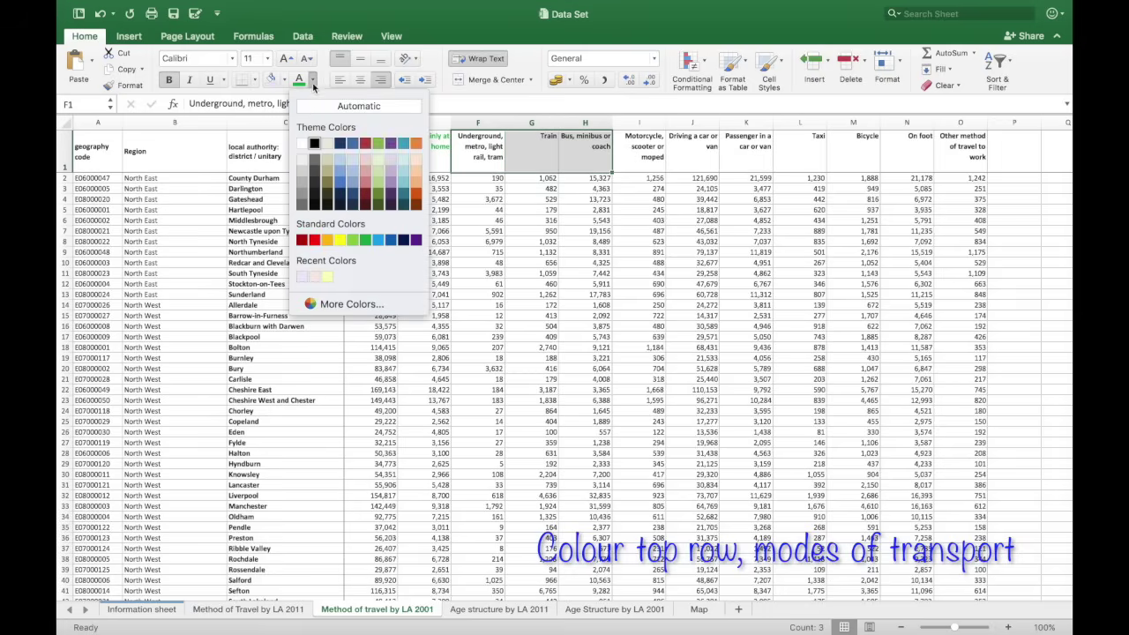
{"action": "left_click", "coordinate": [327, 240]}
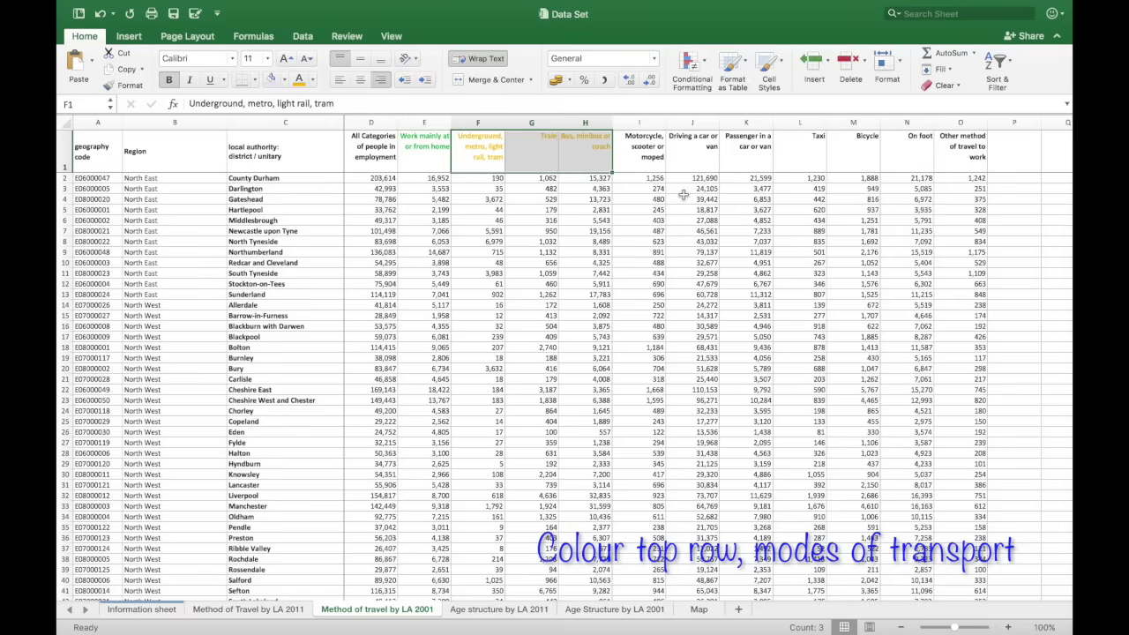
{"action": "left_click", "coordinate": [747, 156]}
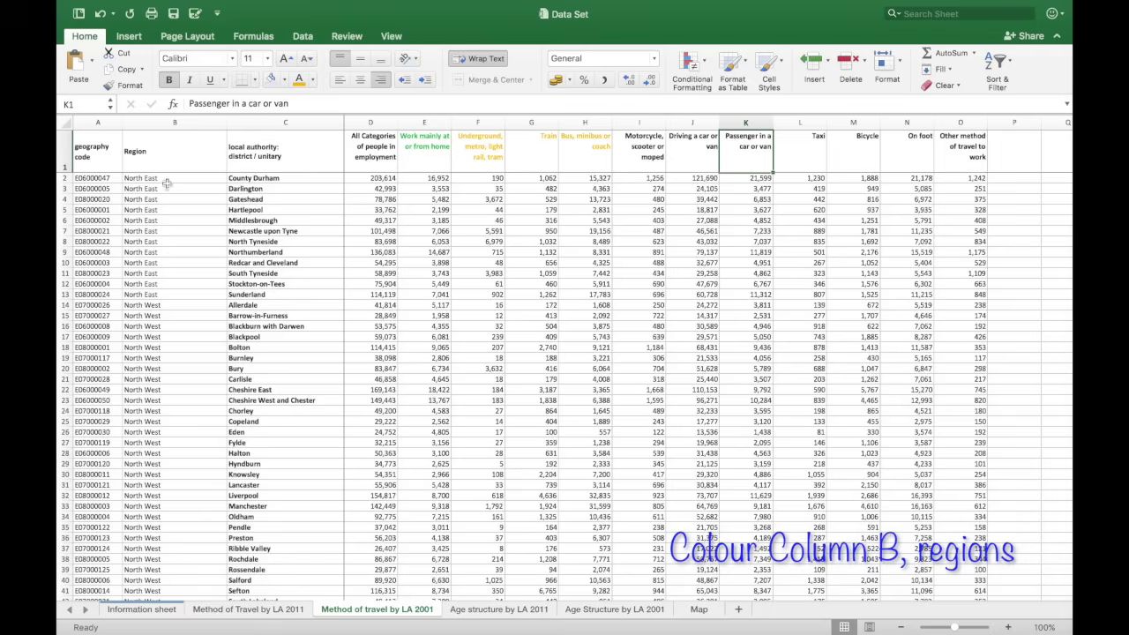
Sample the North East region's light yellow on the Map sheet as a custom fill for cell N18, making it a reusable recent colour.
{"action": "left_click_drag", "start_coordinate": [169, 180], "coordinate": [179, 297]}
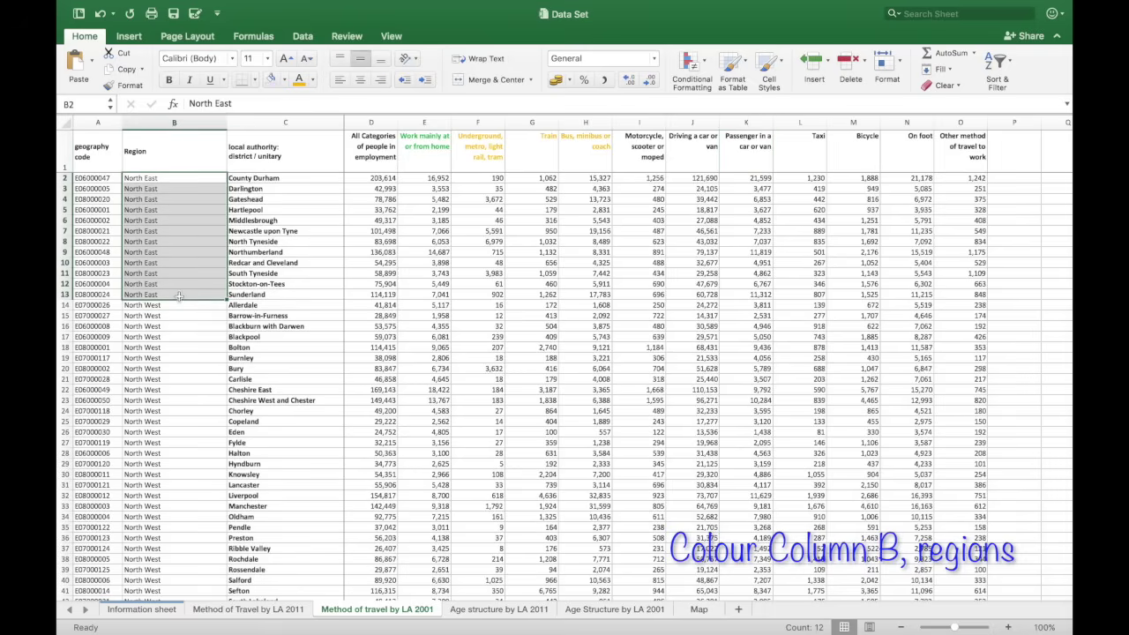
{"action": "left_click", "coordinate": [697, 610]}
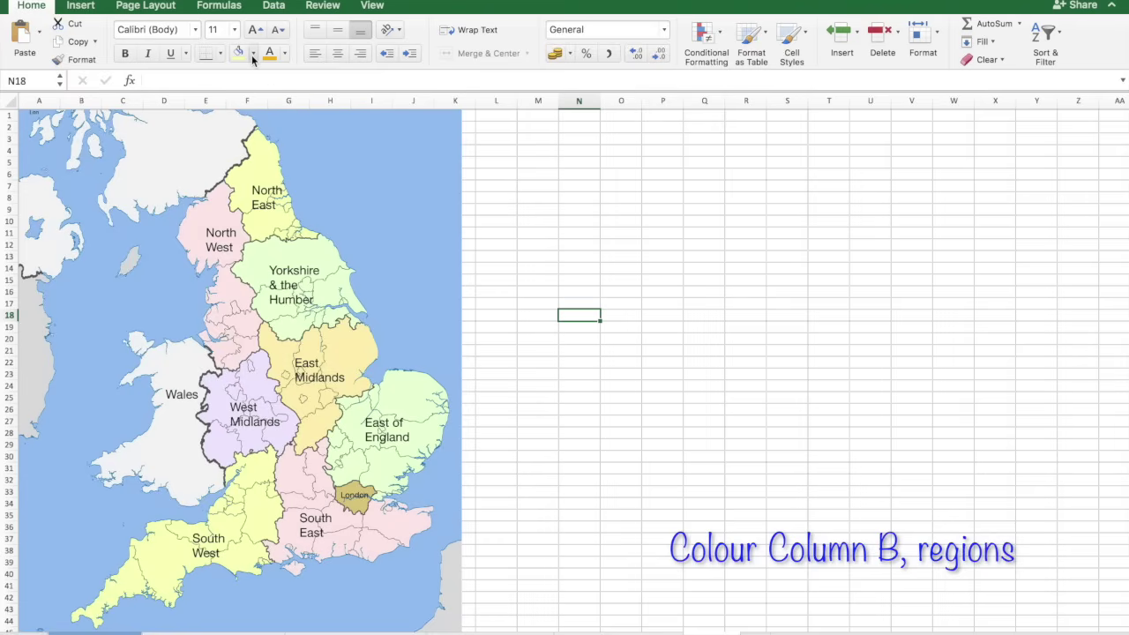
{"action": "left_click", "coordinate": [252, 54]}
{"action": "left_click", "coordinate": [274, 265]}
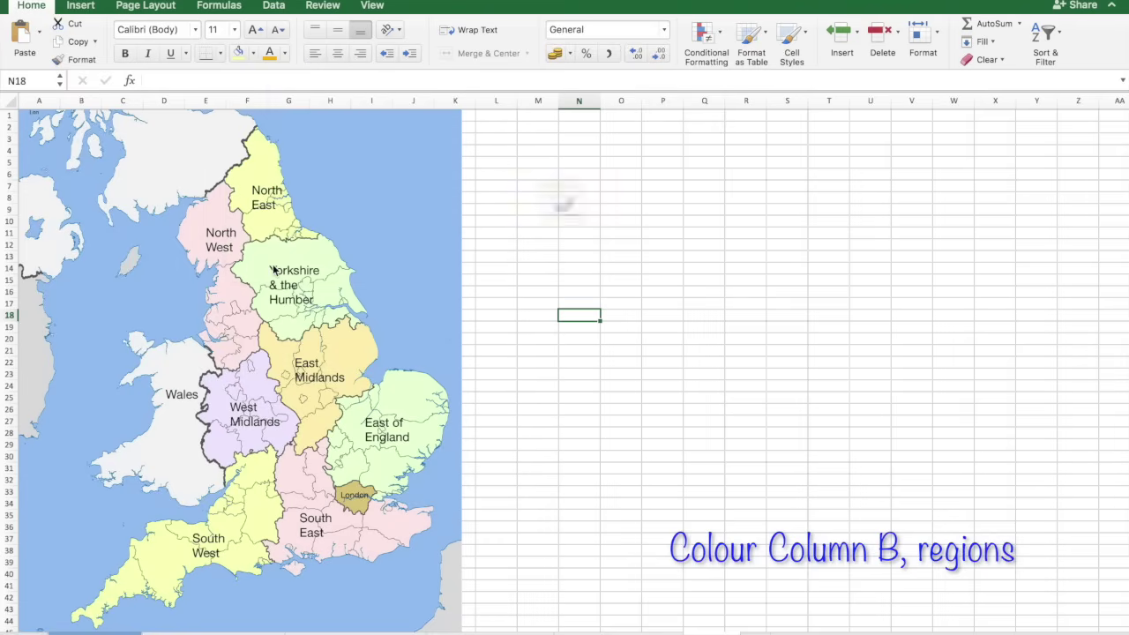
{"action": "left_click", "coordinate": [491, 292]}
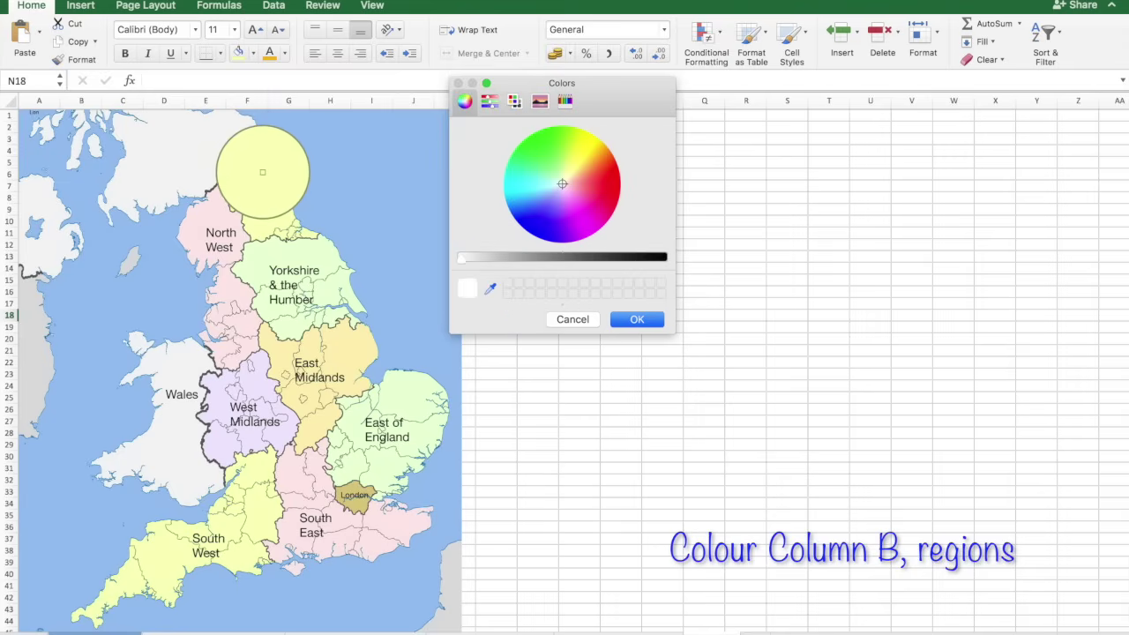
{"action": "left_click", "coordinate": [262, 172]}
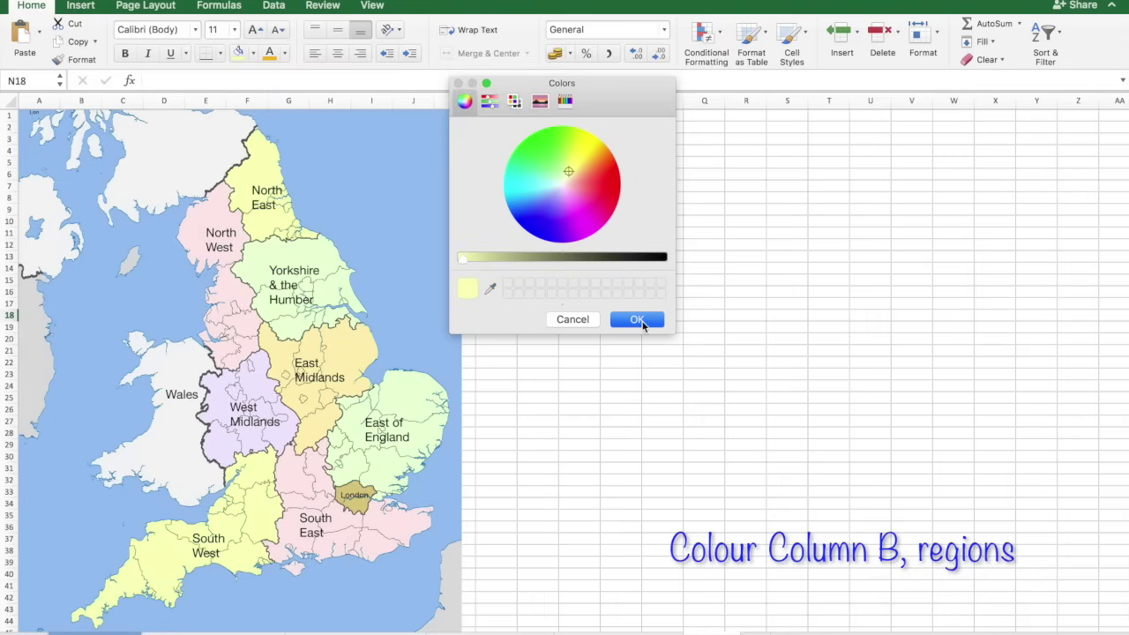
{"action": "left_click", "coordinate": [637, 319]}
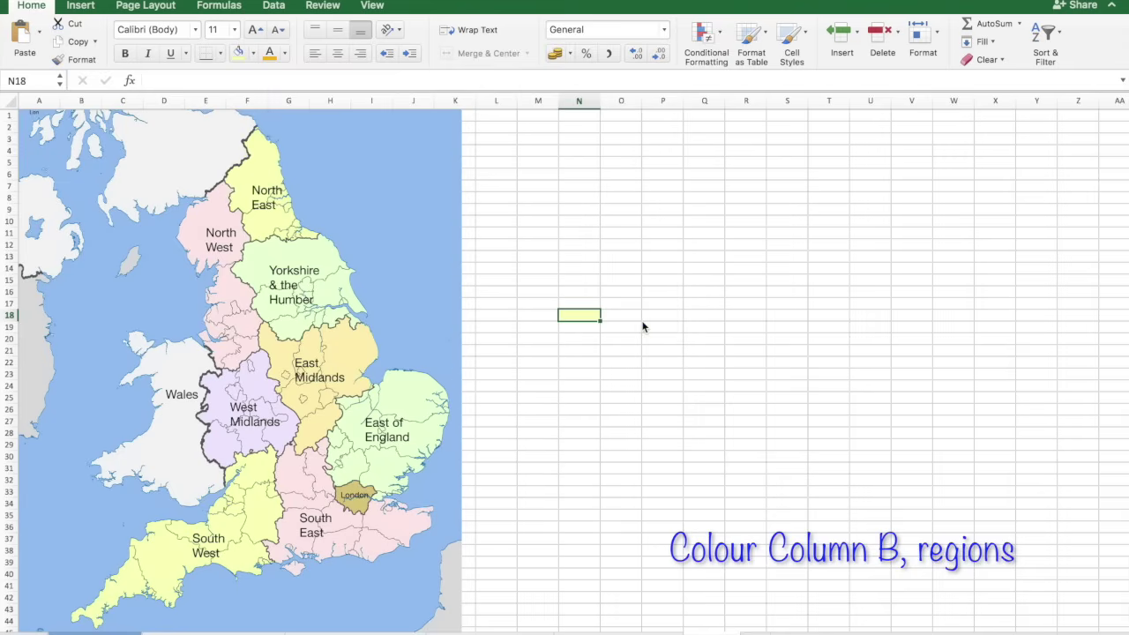
{"action": "left_click", "coordinate": [253, 54]}
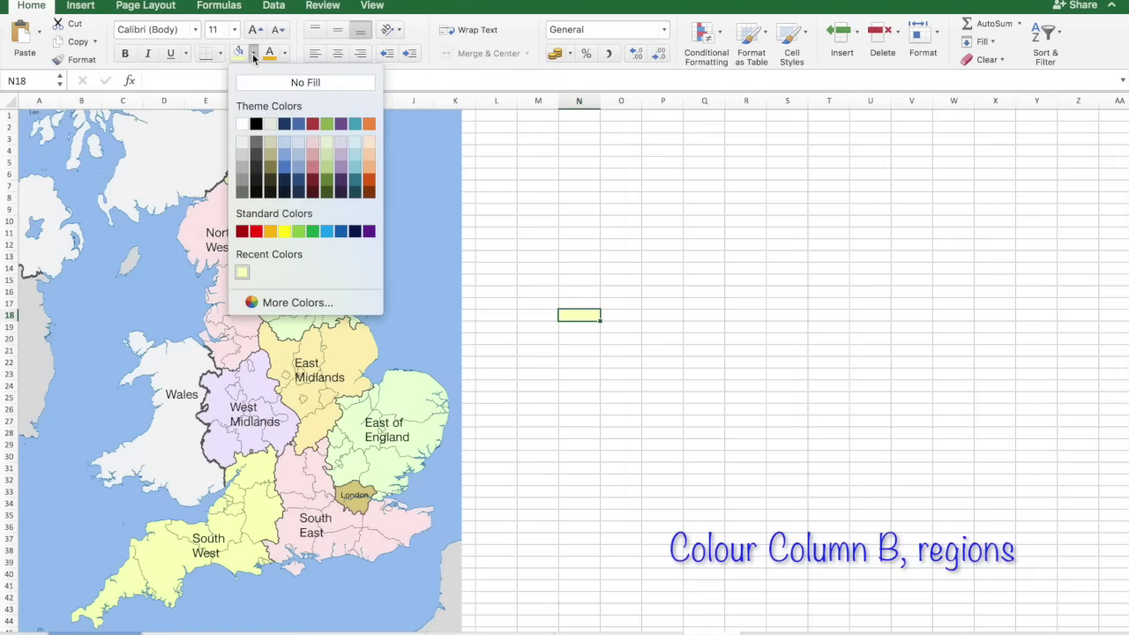
{"action": "left_click", "coordinate": [250, 277]}
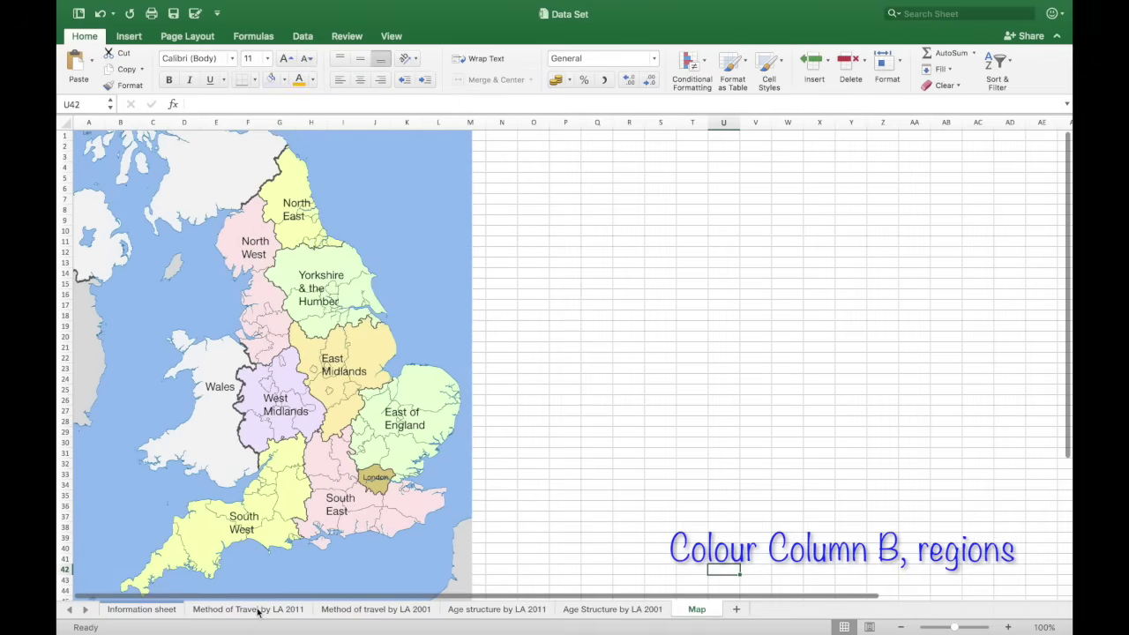
Fill the North East cells B2:B13 on the Method of Travel by LA 2011 sheet with the recent light yellow.
{"action": "left_click", "coordinate": [257, 610]}
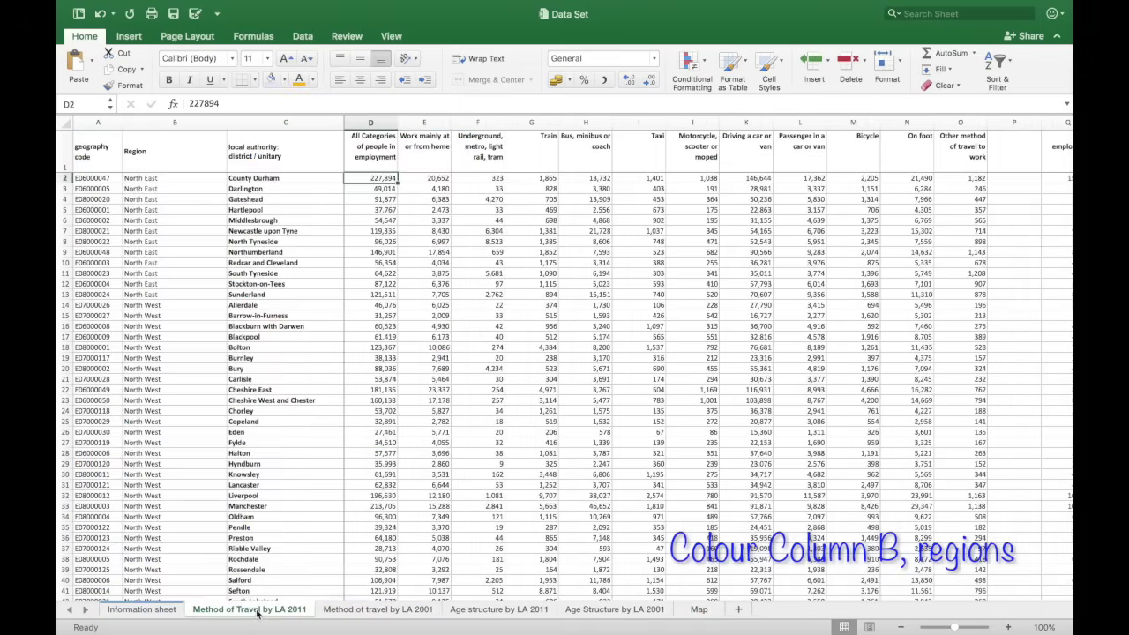
{"action": "left_click", "coordinate": [174, 180]}
{"action": "left_click", "coordinate": [181, 293], "text": "shift"}
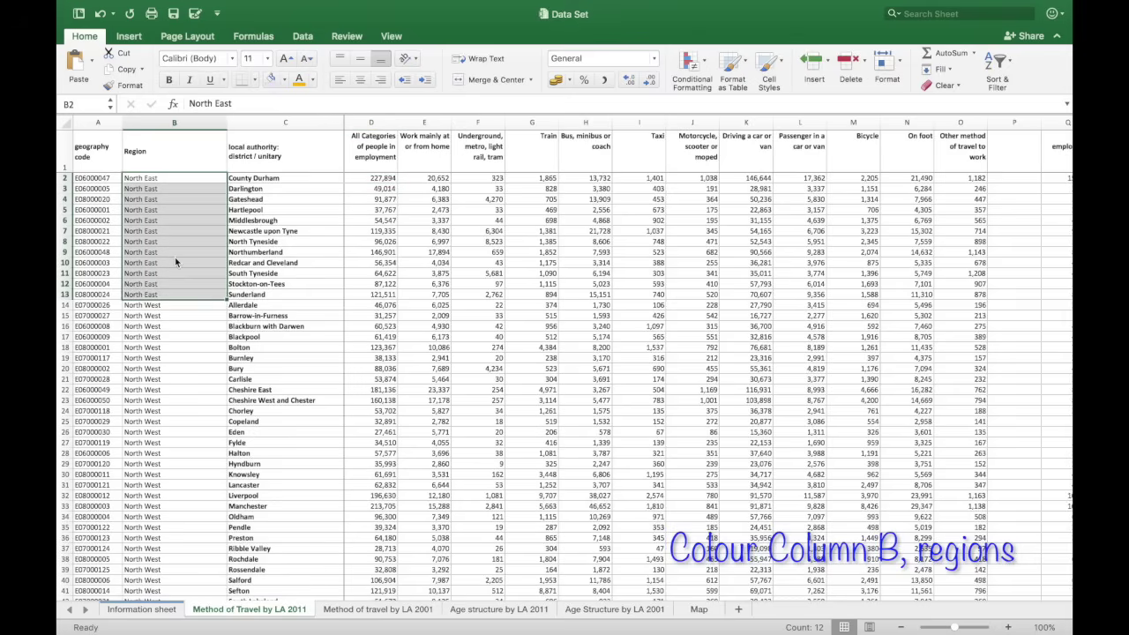
{"action": "left_click", "coordinate": [284, 80]}
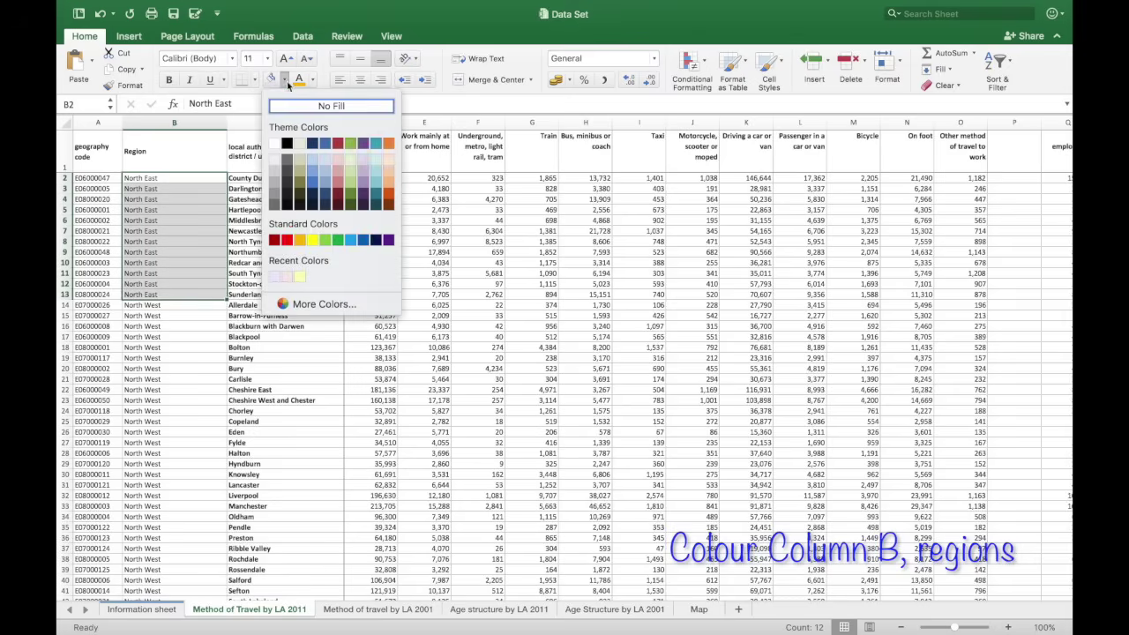
{"action": "left_click", "coordinate": [302, 277]}
{"action": "left_click", "coordinate": [172, 348]}
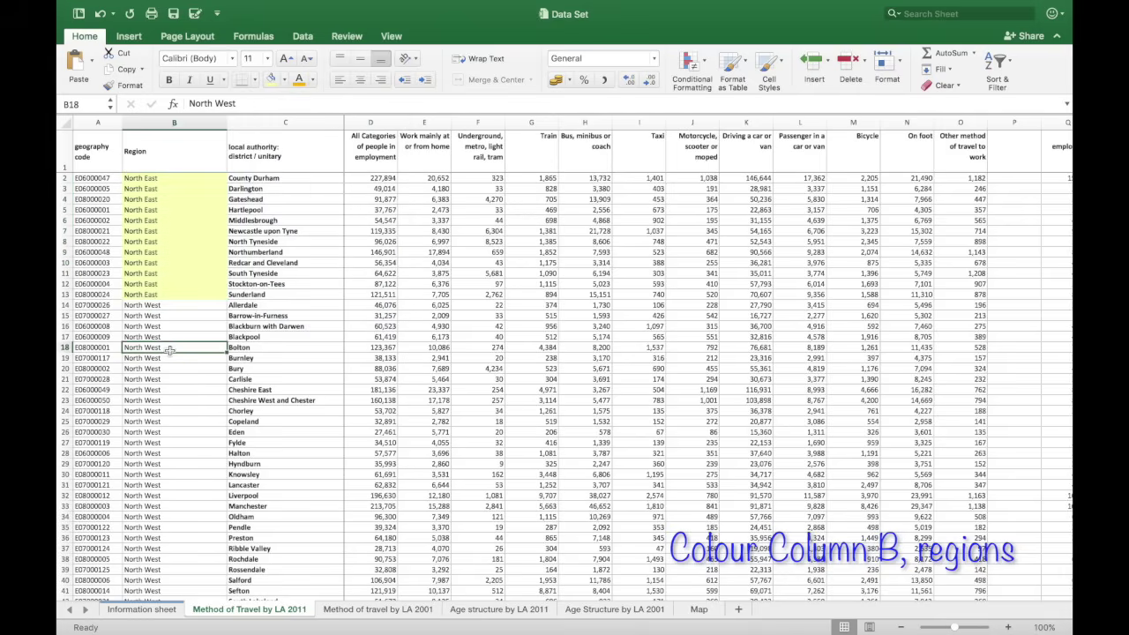
Check the North West region's colour on the Map sheet and fill its cells B14:B52 with the matching recent light pink.
{"action": "left_click_drag", "start_coordinate": [183, 306], "coordinate": [211, 455]}
{"action": "scroll", "coordinate": [188, 509], "scroll_direction": "down", "scroll_amount": 5}
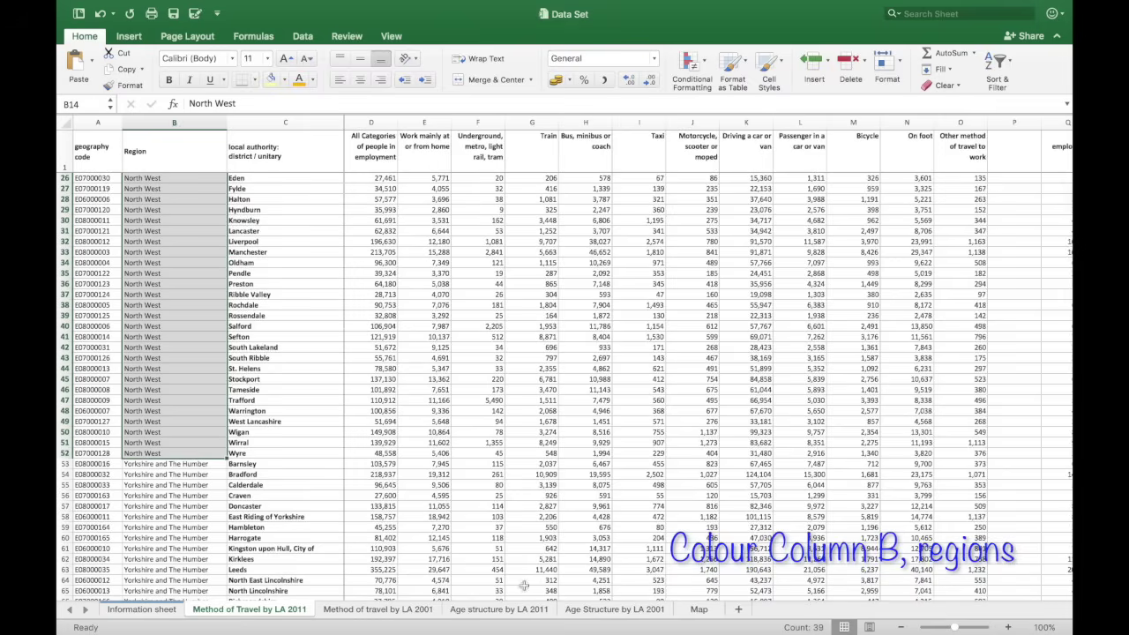
{"action": "left_click", "coordinate": [698, 609]}
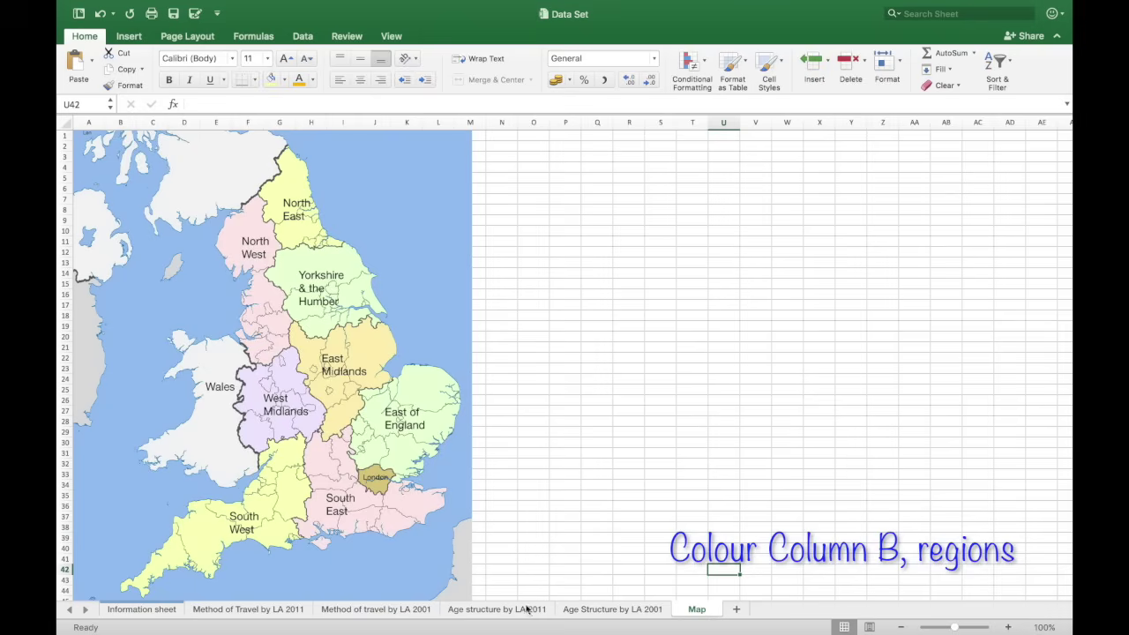
{"action": "left_click", "coordinate": [251, 610]}
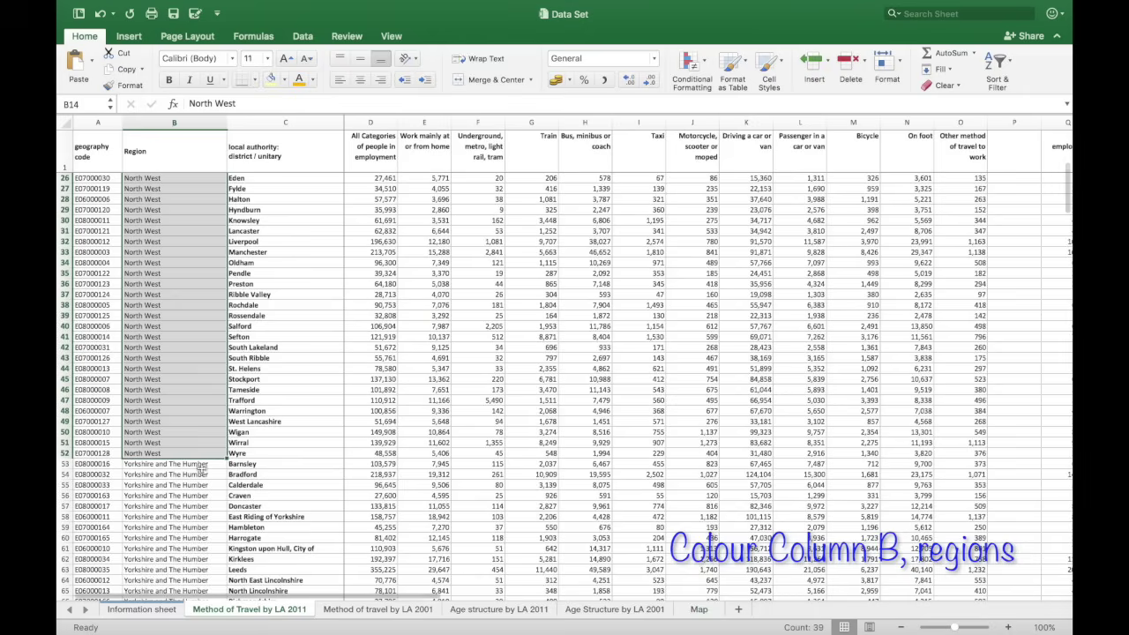
{"action": "left_click", "coordinate": [285, 81]}
{"action": "left_click", "coordinate": [299, 277]}
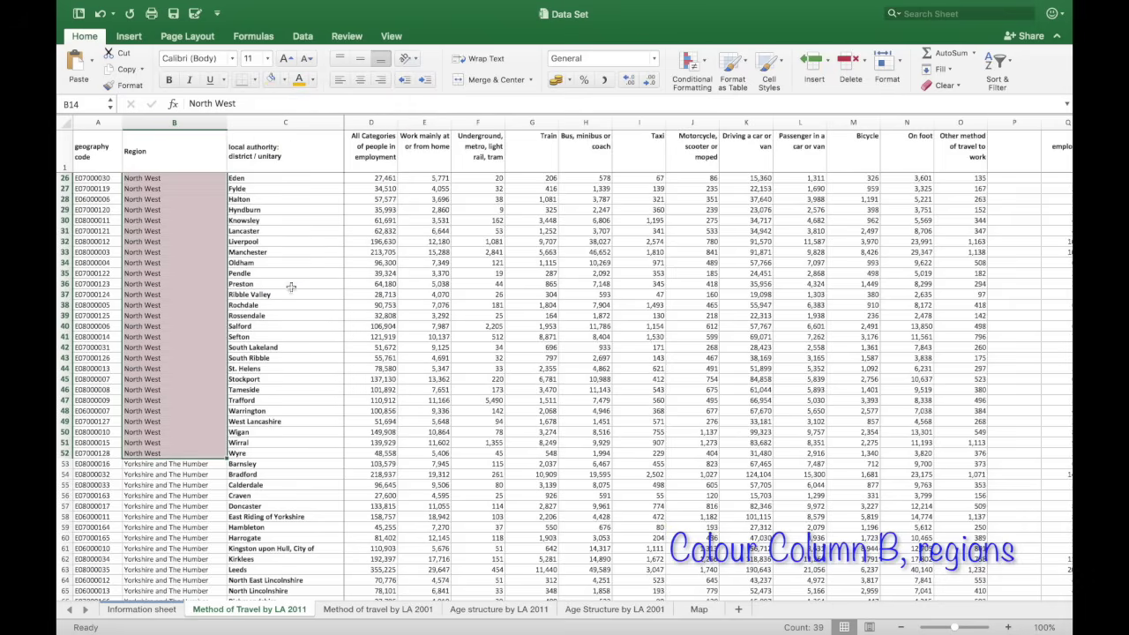
{"action": "left_click", "coordinate": [177, 482]}
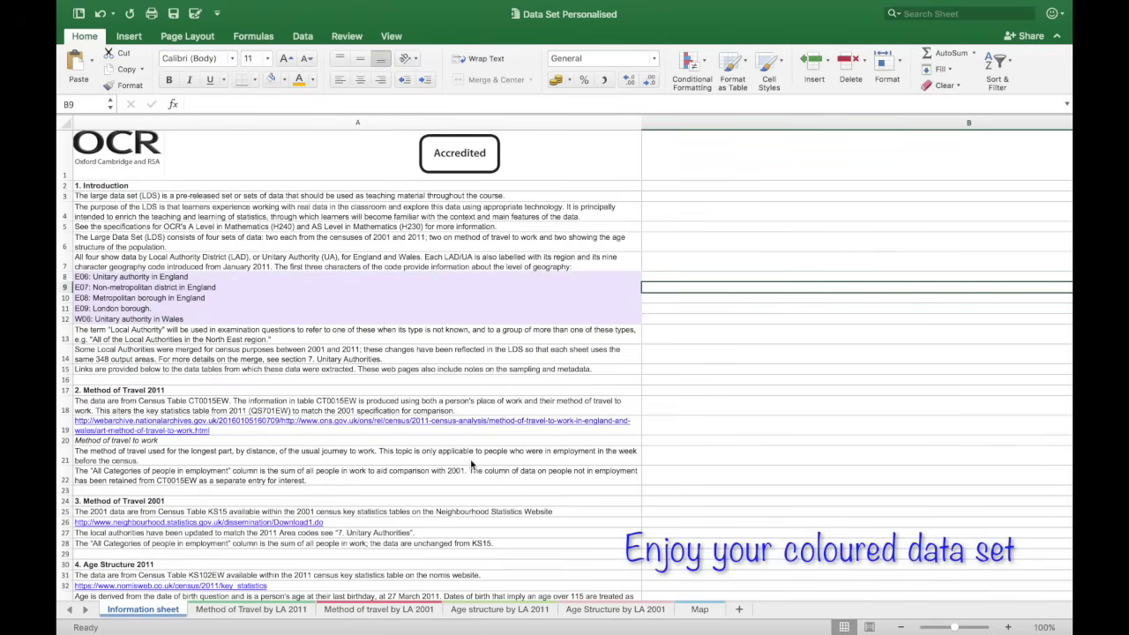
Look through the Age Structure by LA 2001, Map and Method of Travel by LA 2011 sheets of the Data Set Personalised workbook.
{"action": "left_click", "coordinate": [627, 610]}
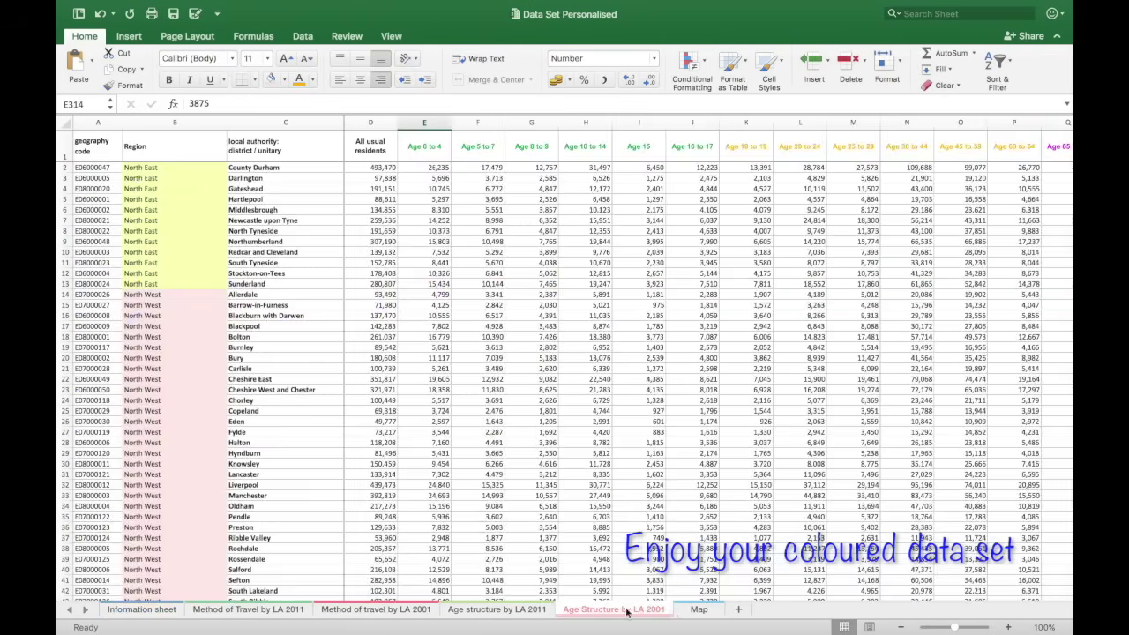
{"action": "left_click", "coordinate": [697, 610]}
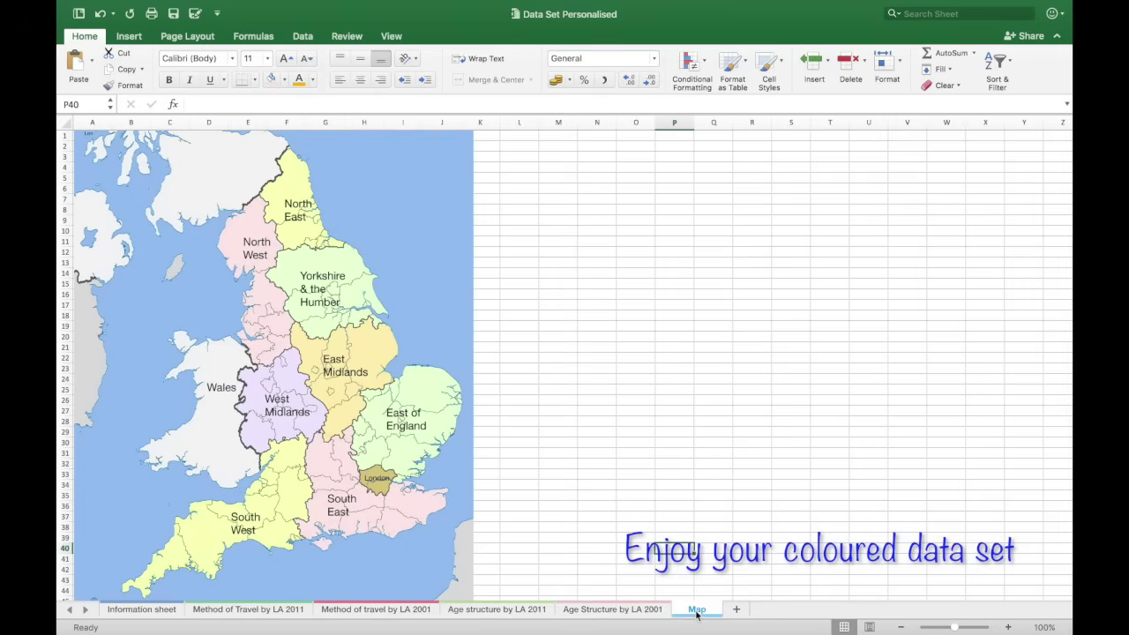
{"action": "left_click", "coordinate": [227, 612]}
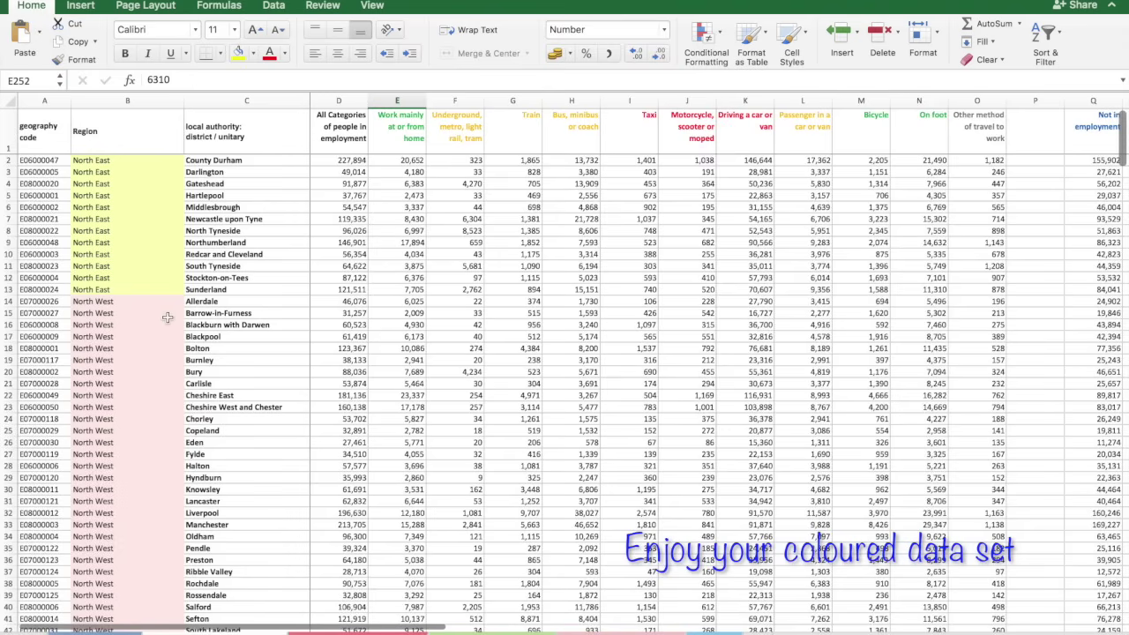
{"action": "scroll", "coordinate": [167, 317], "scroll_direction": "down", "scroll_amount": 15}
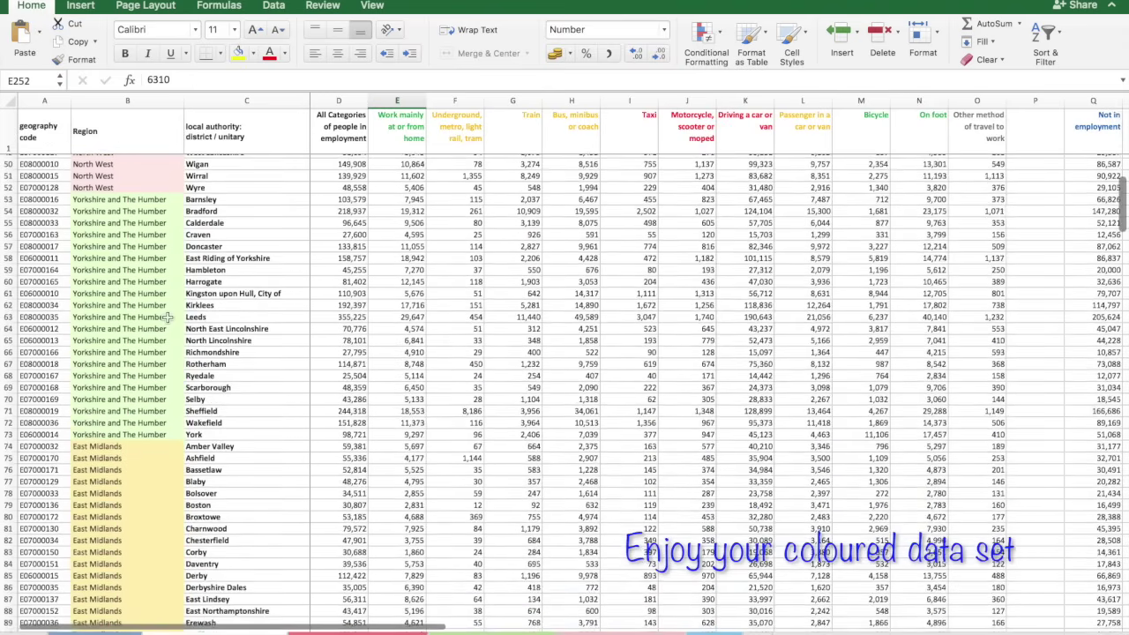